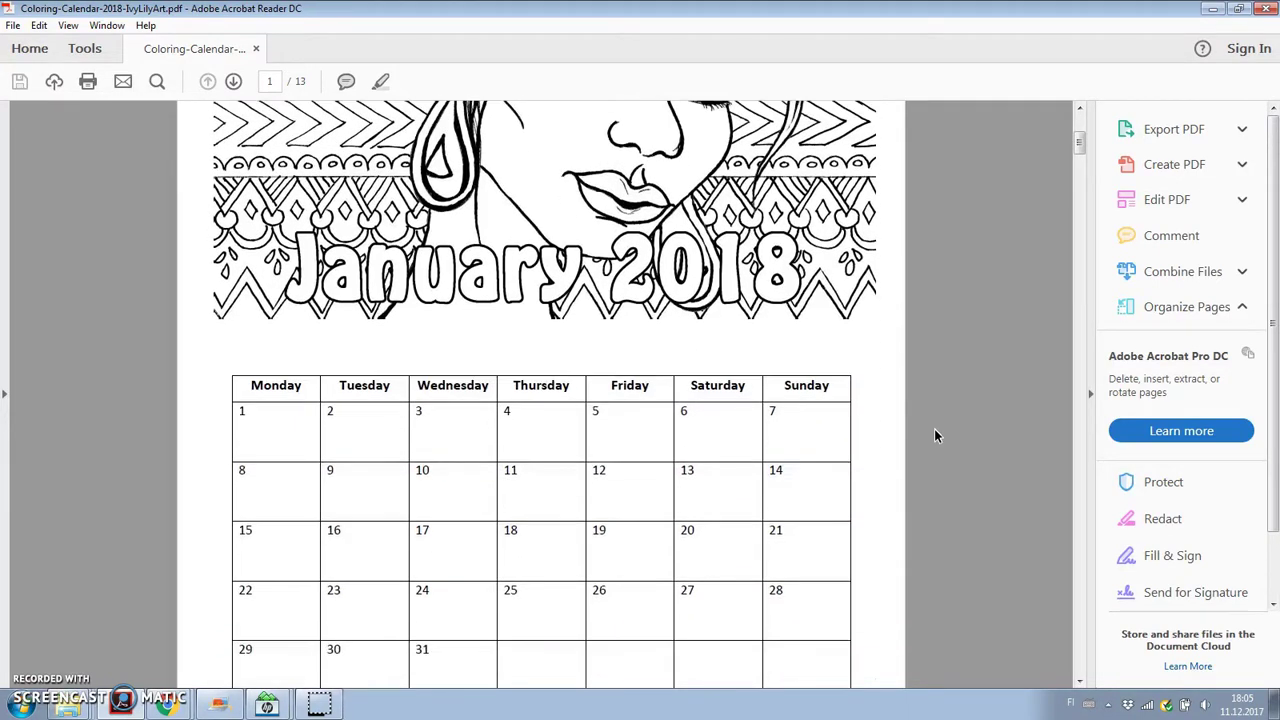
Scroll the coloring calendar PDF down past January to page 2, the February 2018 grid.
scroll(934, 429, down, 7)
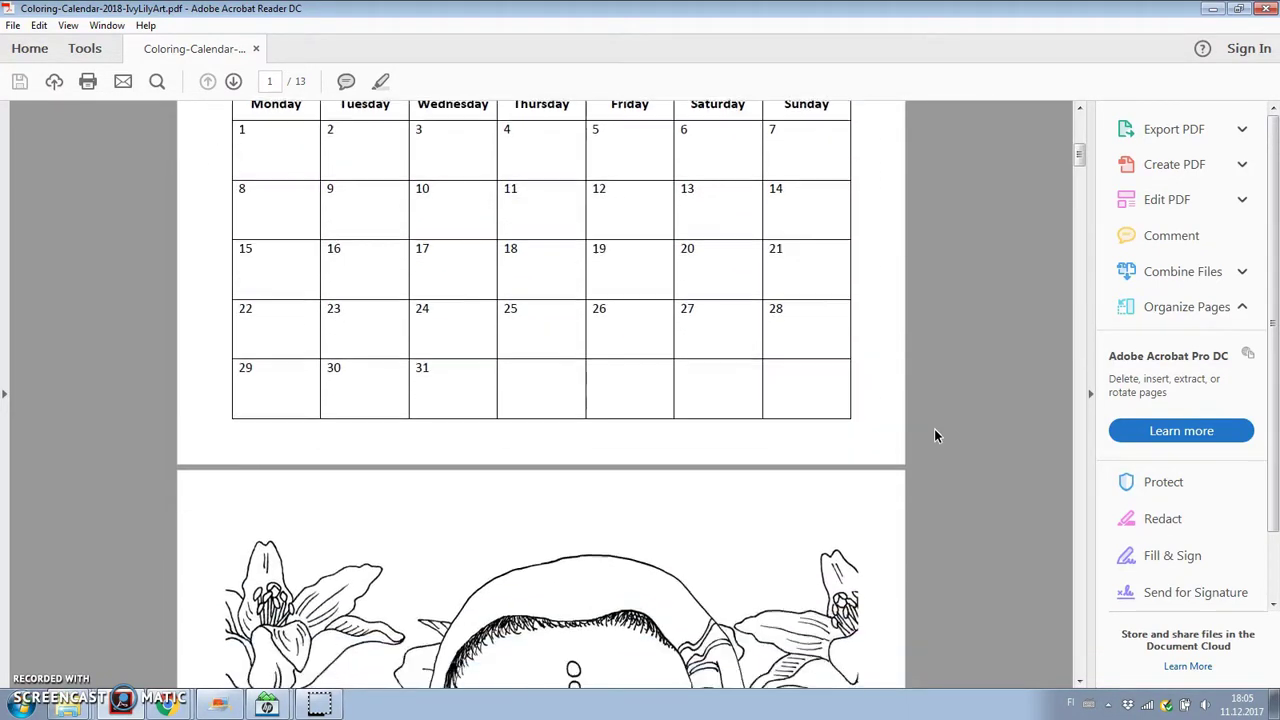
scroll(935, 435, down, 6)
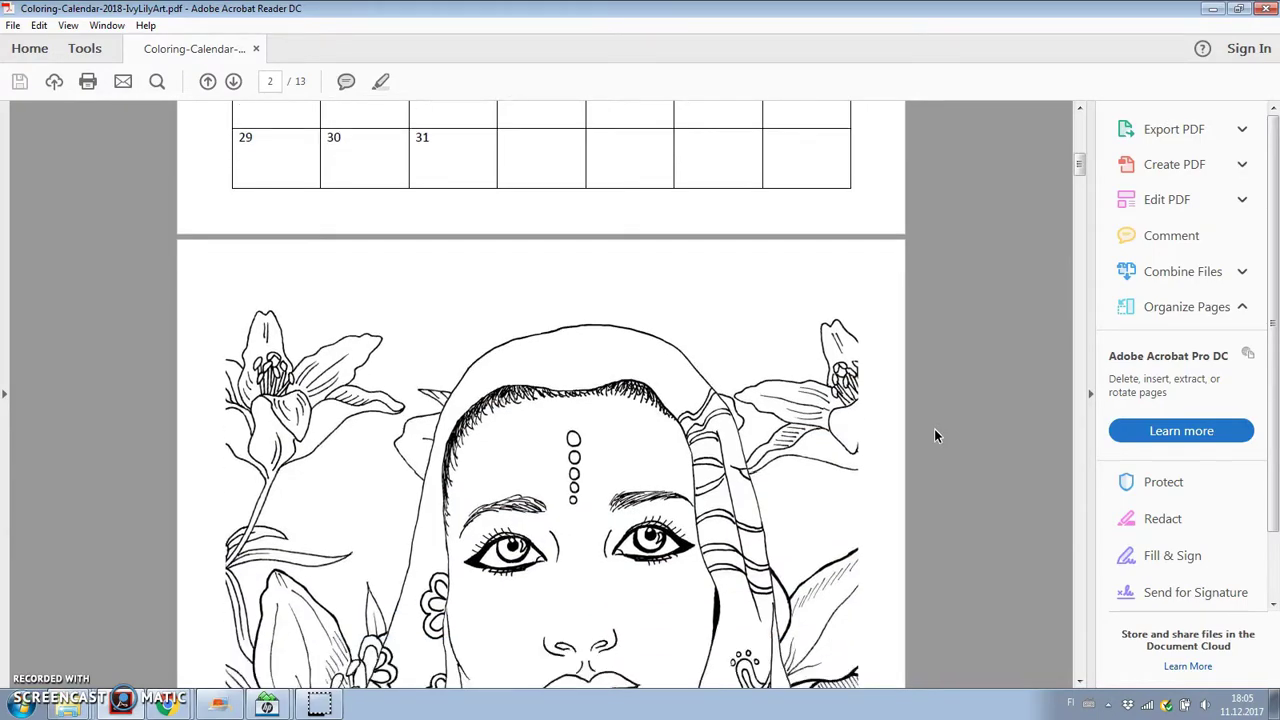
scroll(935, 435, down, 6)
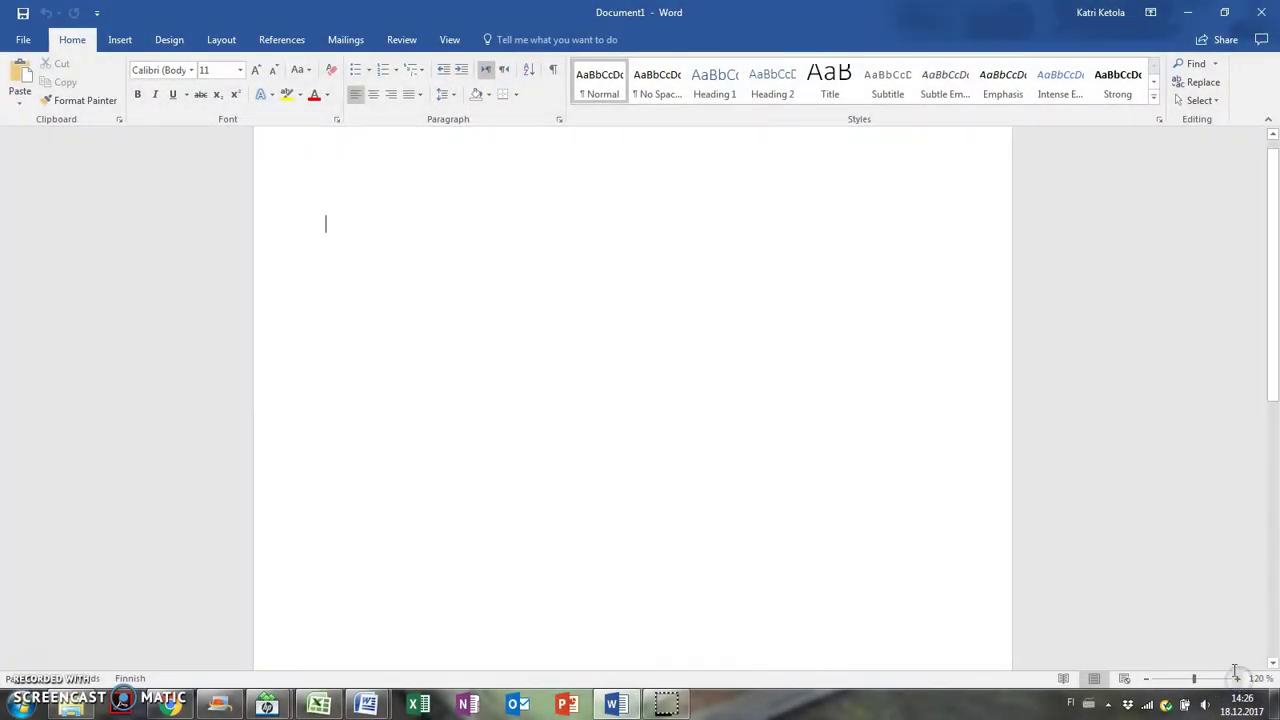
Insert an empty table of 7 columns by 6 rows into the blank Word page.
scroll(1180, 477, up, 1)
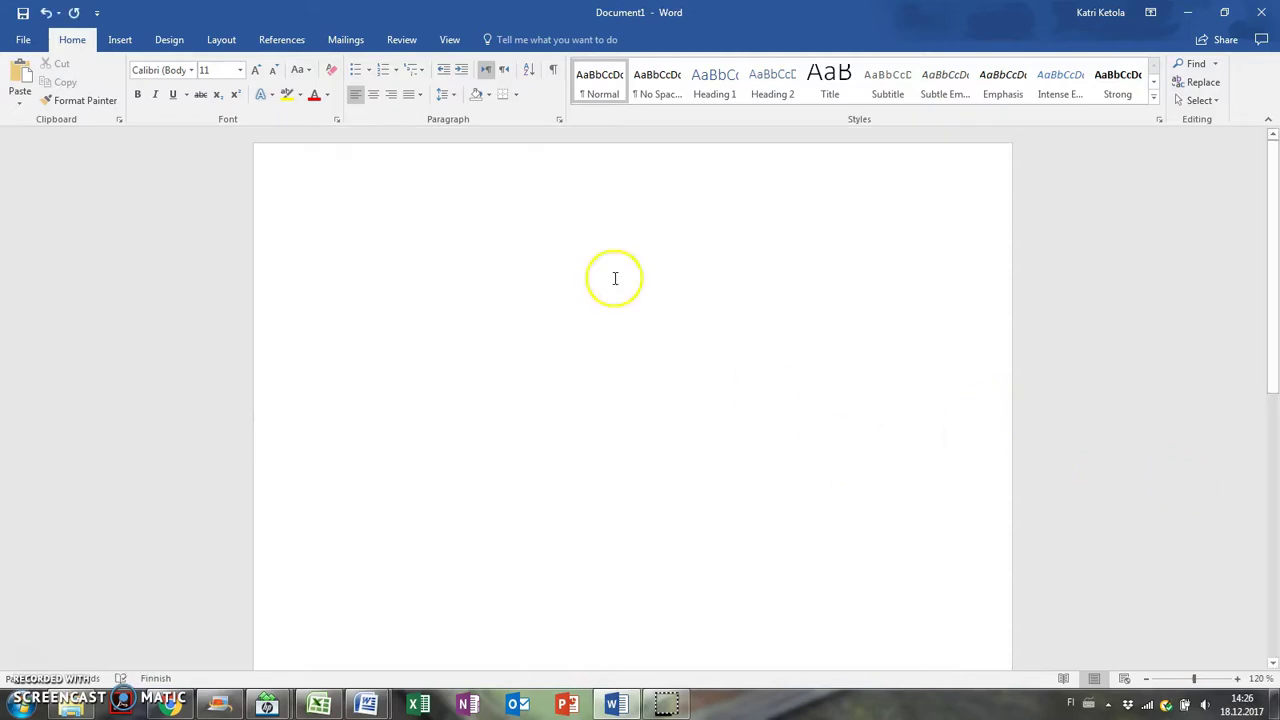
click(120, 40)
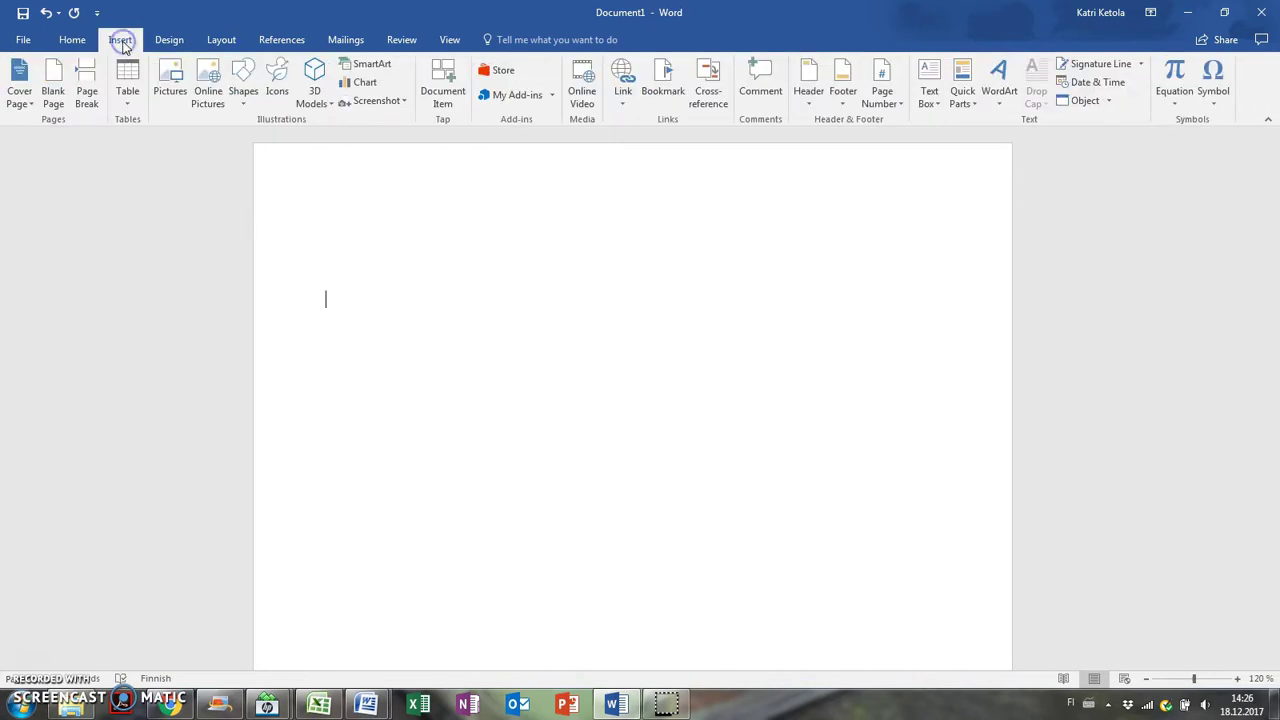
click(127, 100)
click(124, 139)
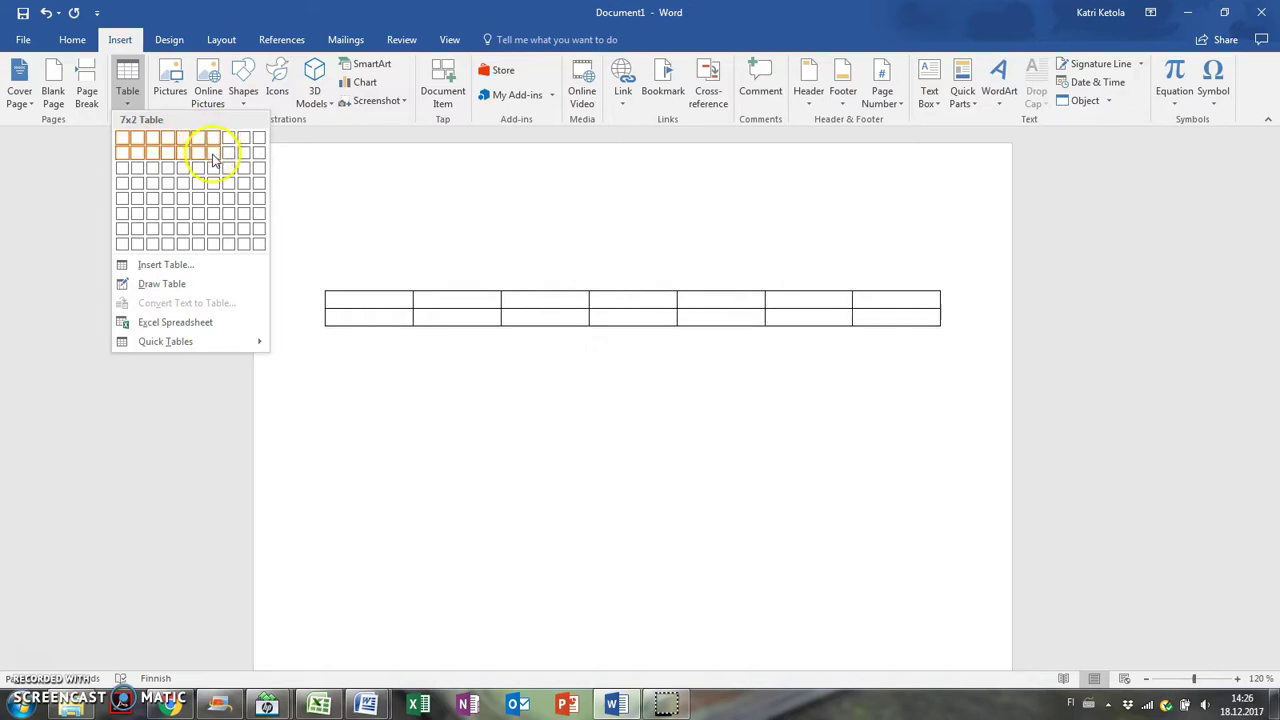
click(218, 220)
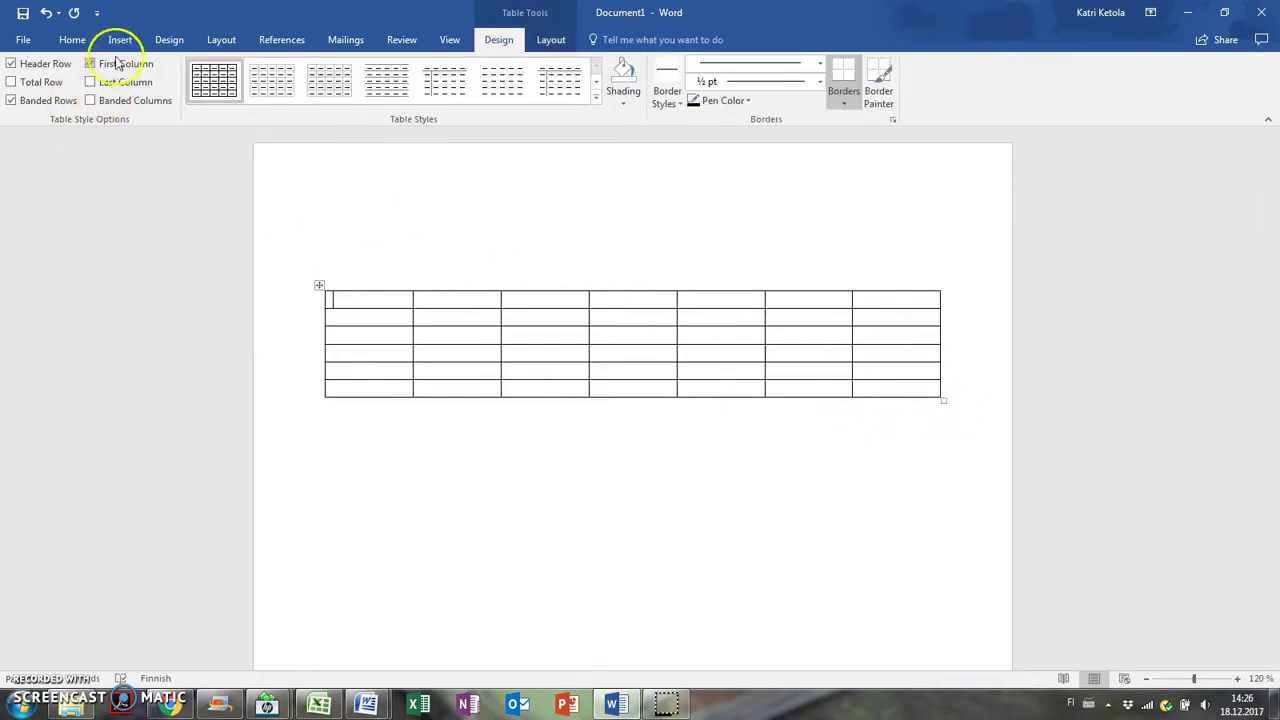
Apply Narrow margins, stretch the table toward the page's bottom-right, and shorten its first row.
click(215, 40)
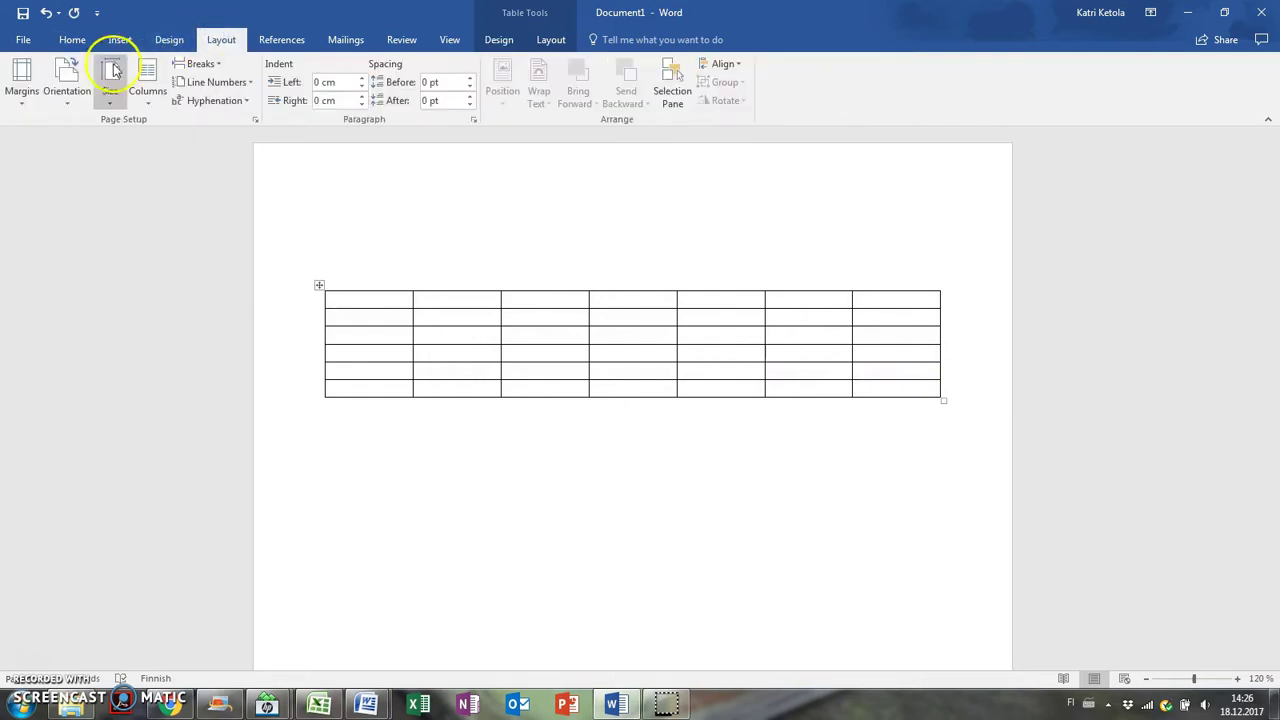
click(30, 102)
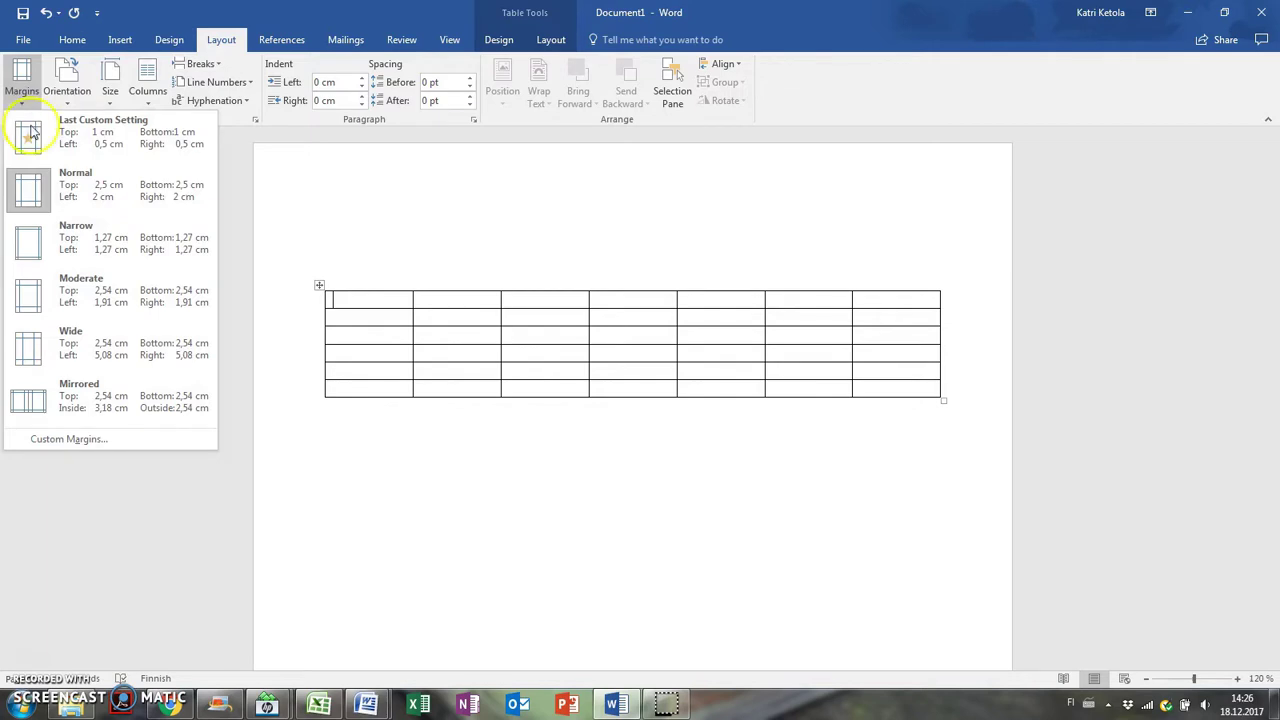
click(84, 249)
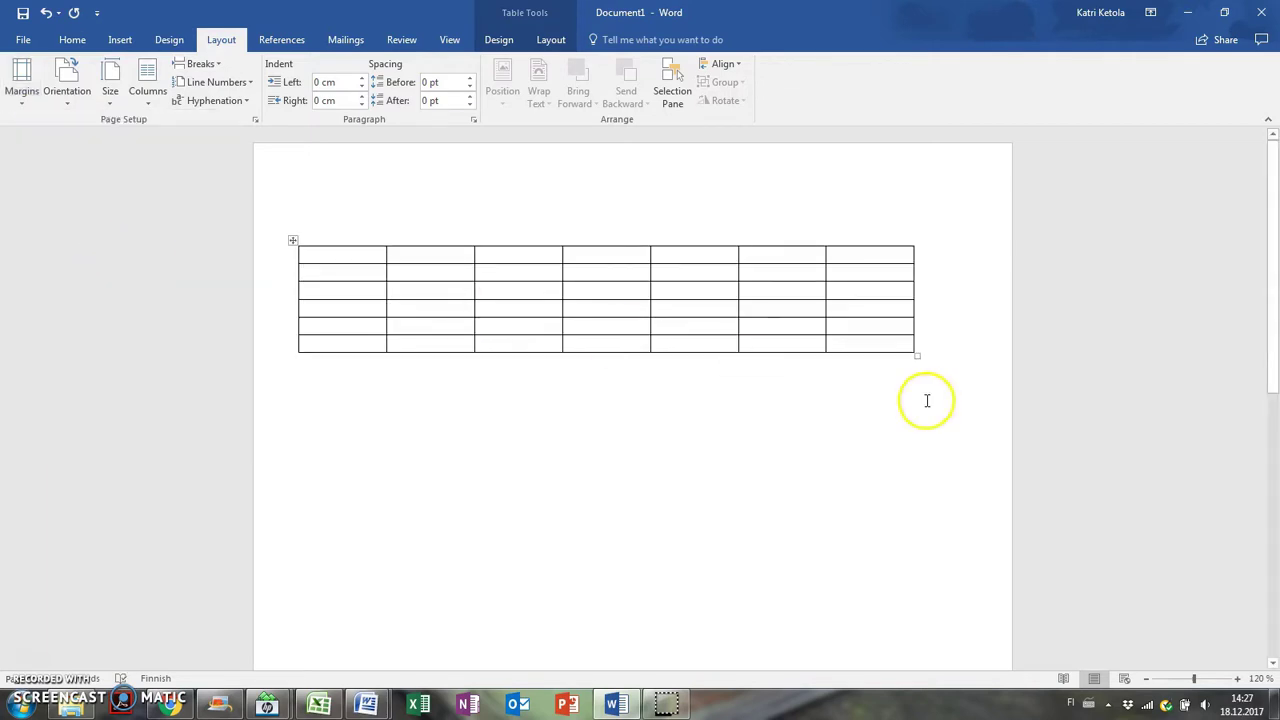
drag(917, 355, 977, 626)
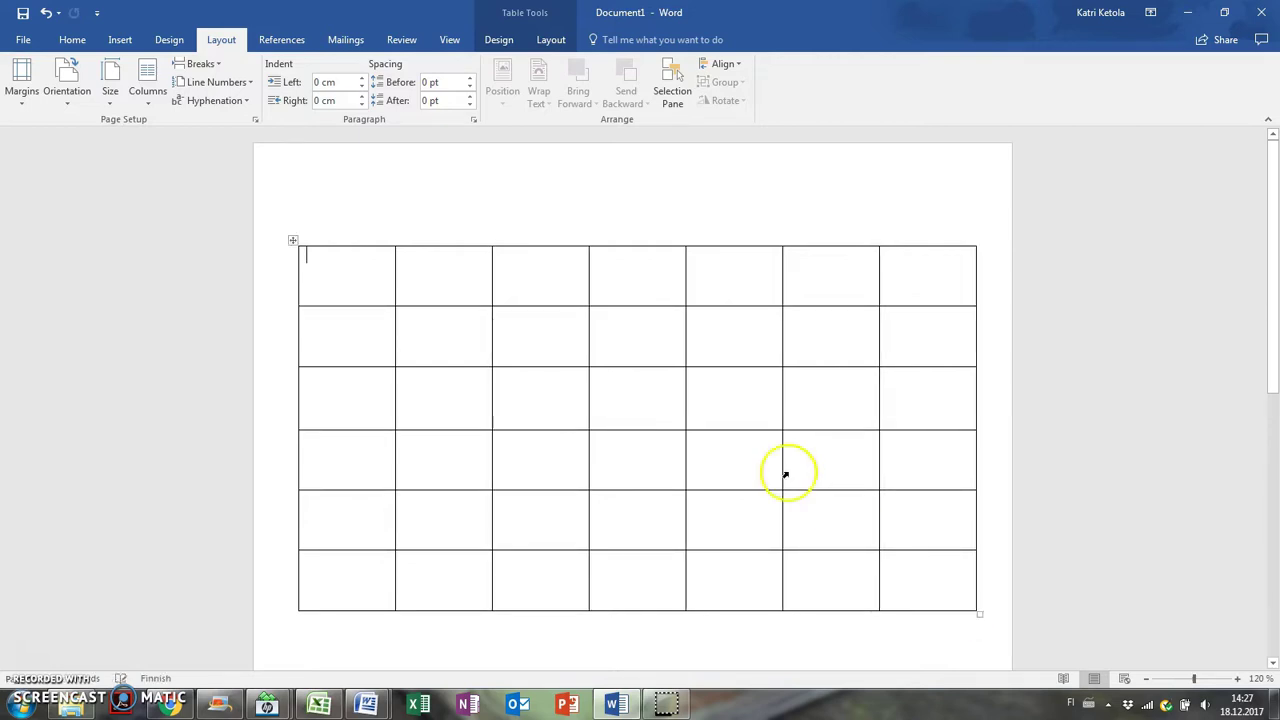
drag(480, 306, 475, 271)
Type Monday through Sunday across the header row and fill the day numbers into the cells below.
click(337, 250)
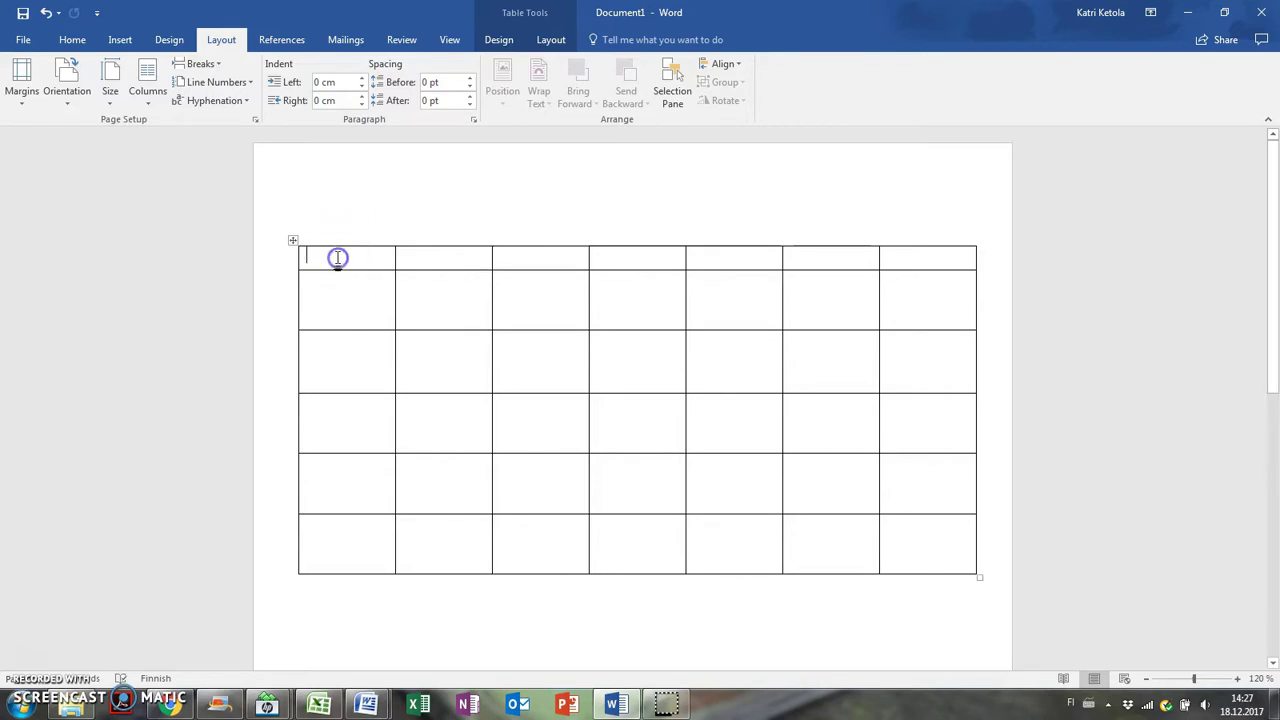
text(Mond)
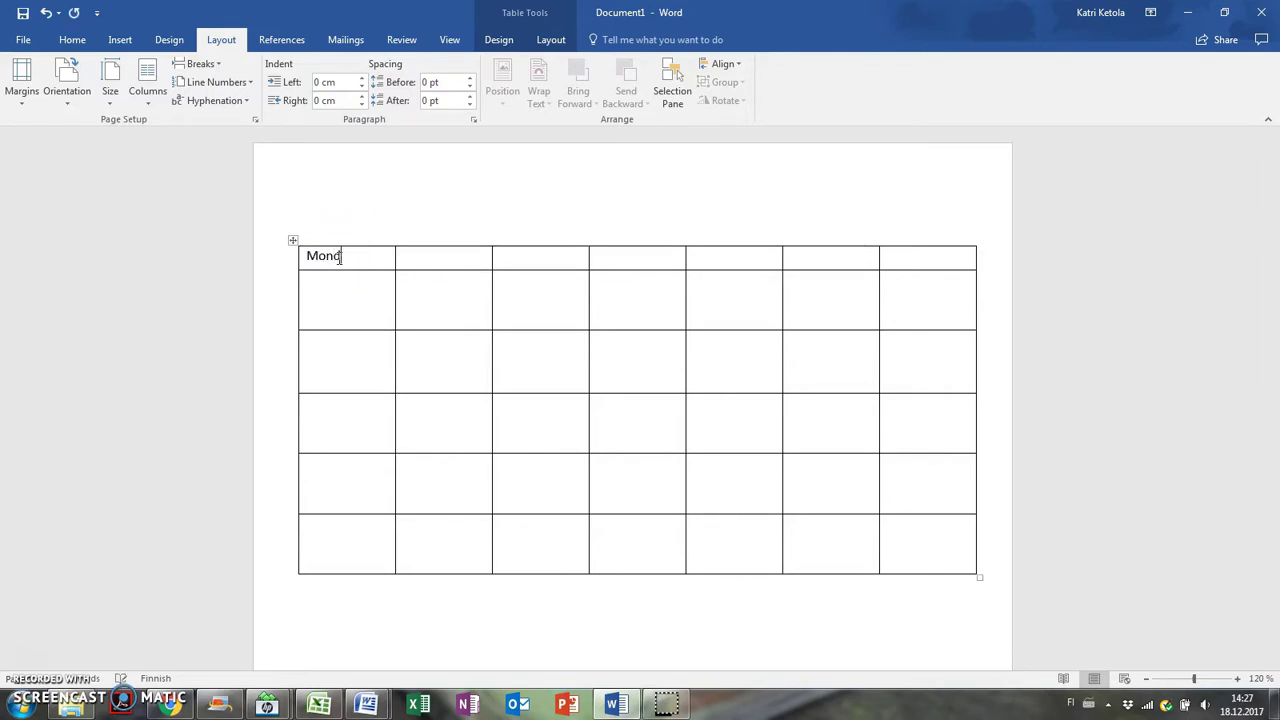
text(Tuesday)
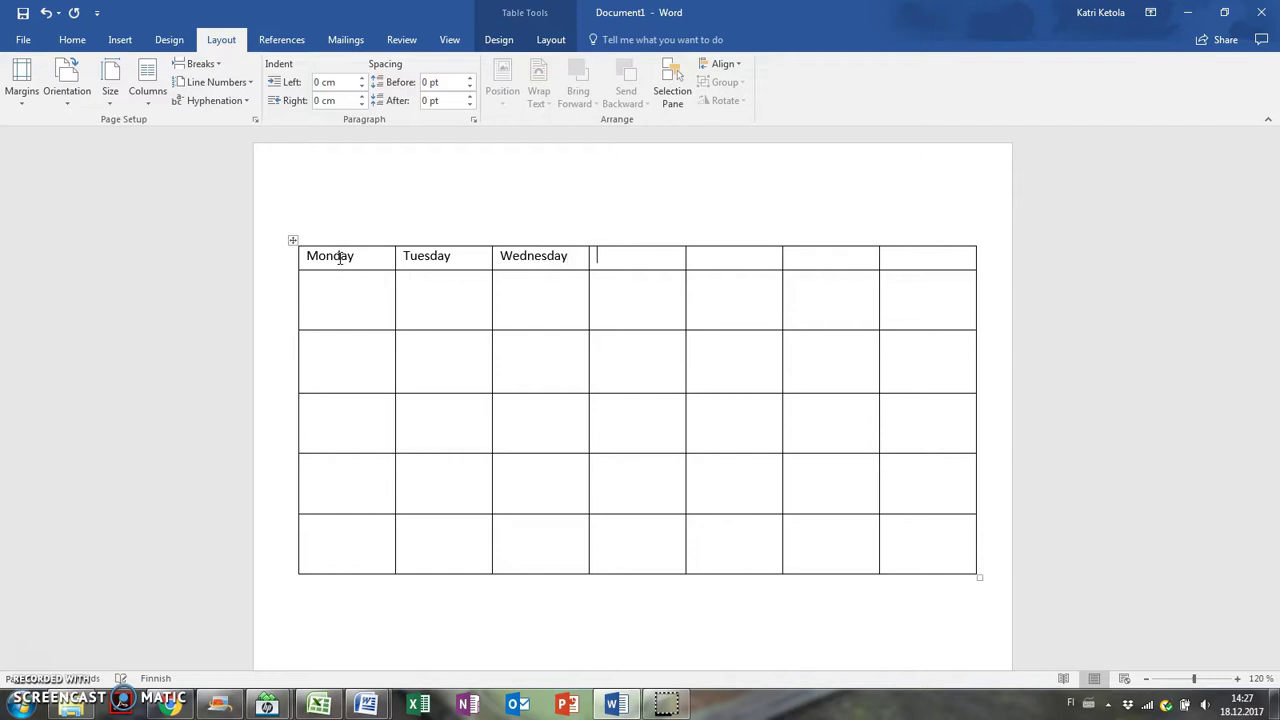
text(Thursday)
key(Tab)
text(Friday)
key(Tab)
text(Saturday)
key(Tab)
text(Sunday)
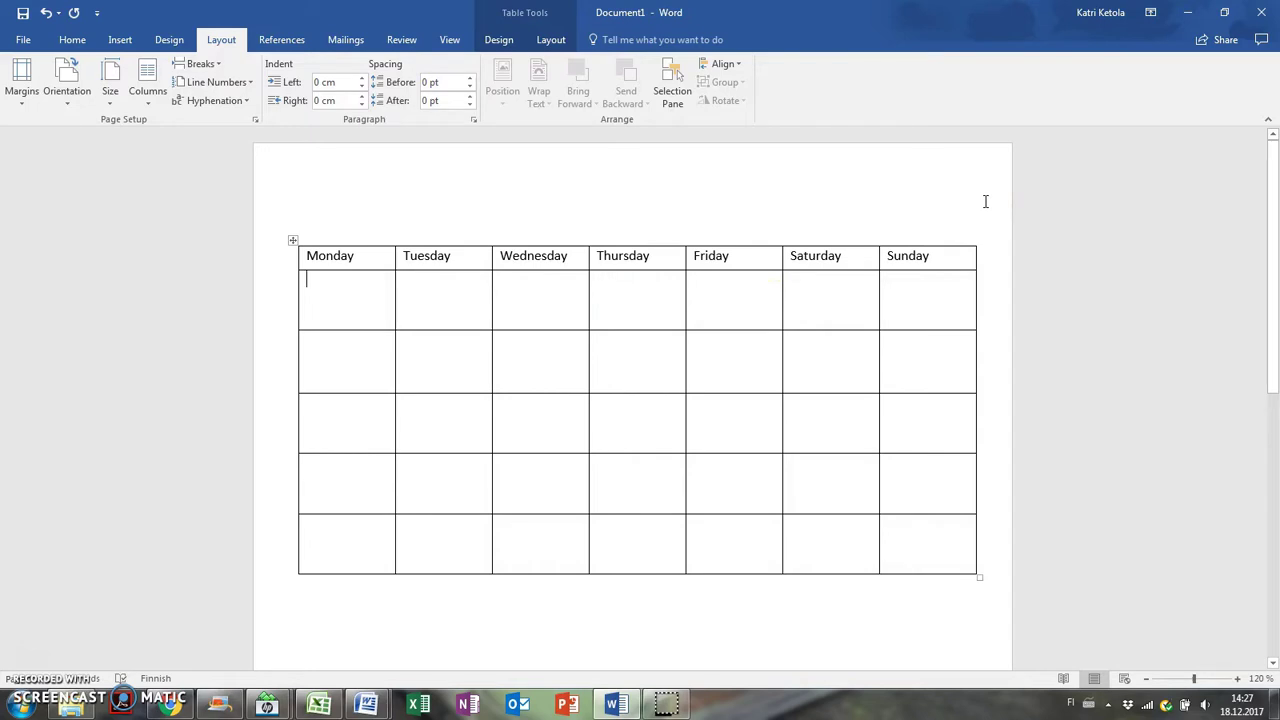
text(1)
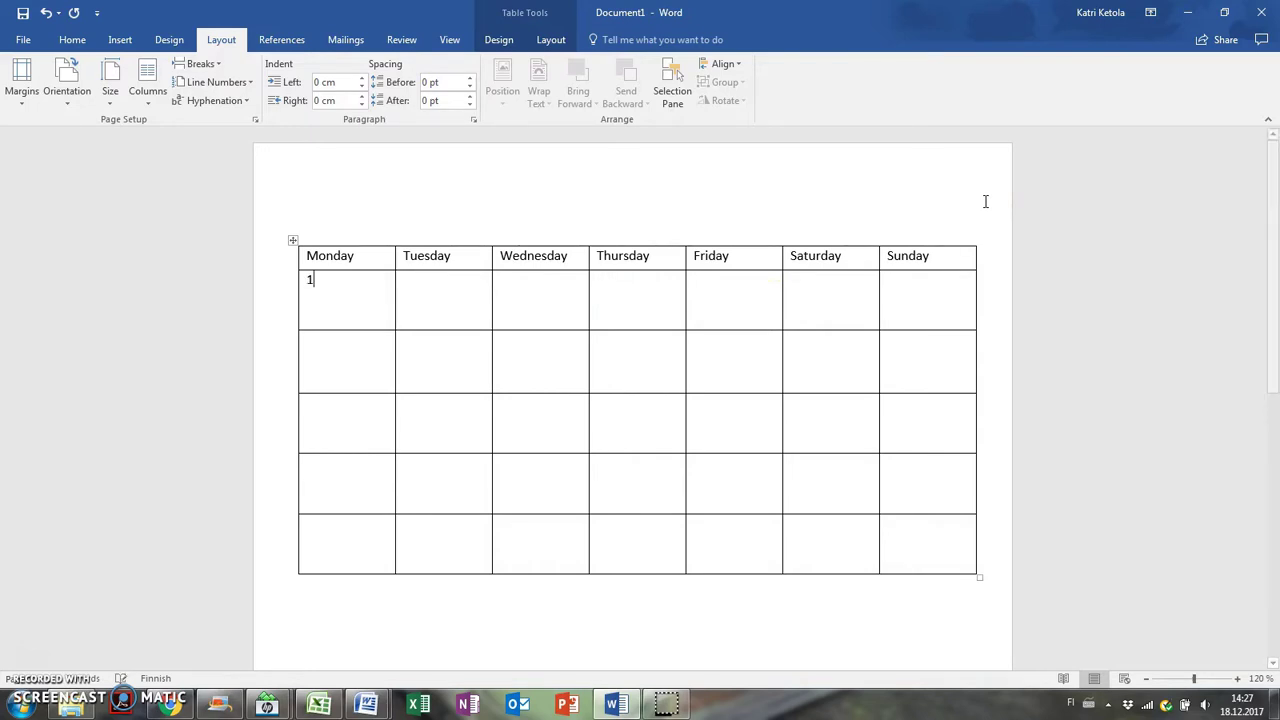
key(Tab)
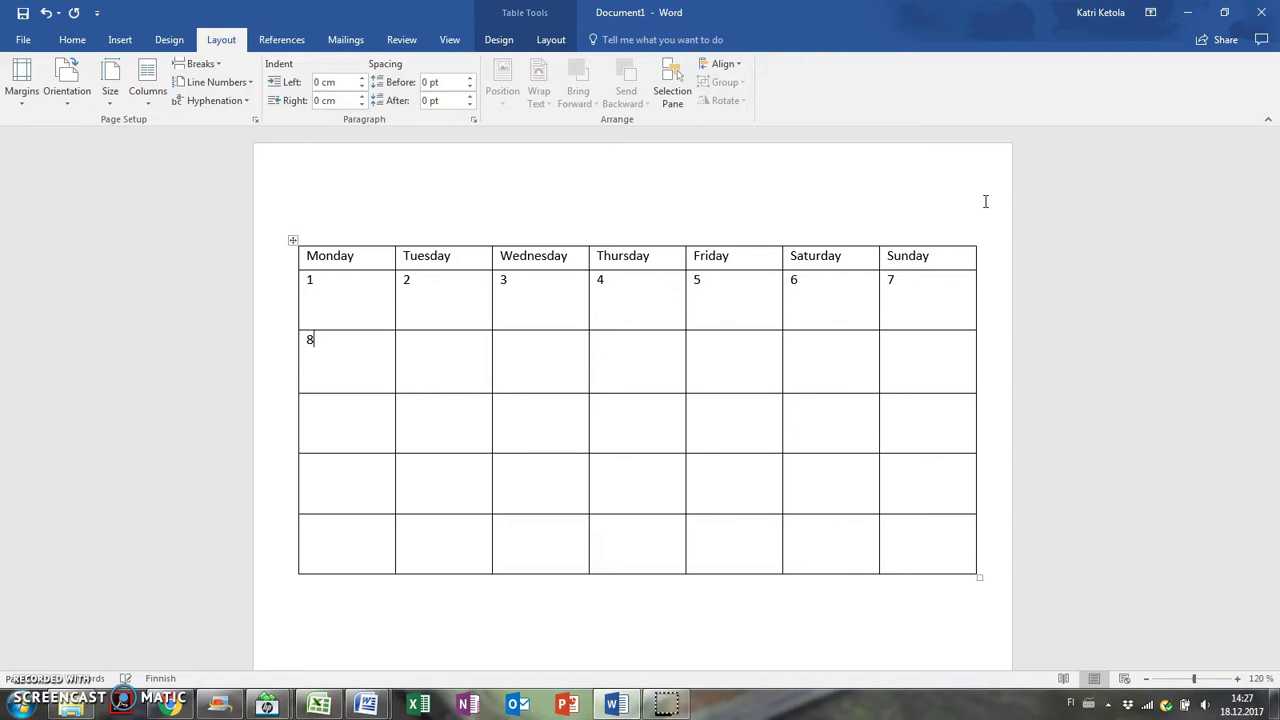
text(10)
click(523, 402)
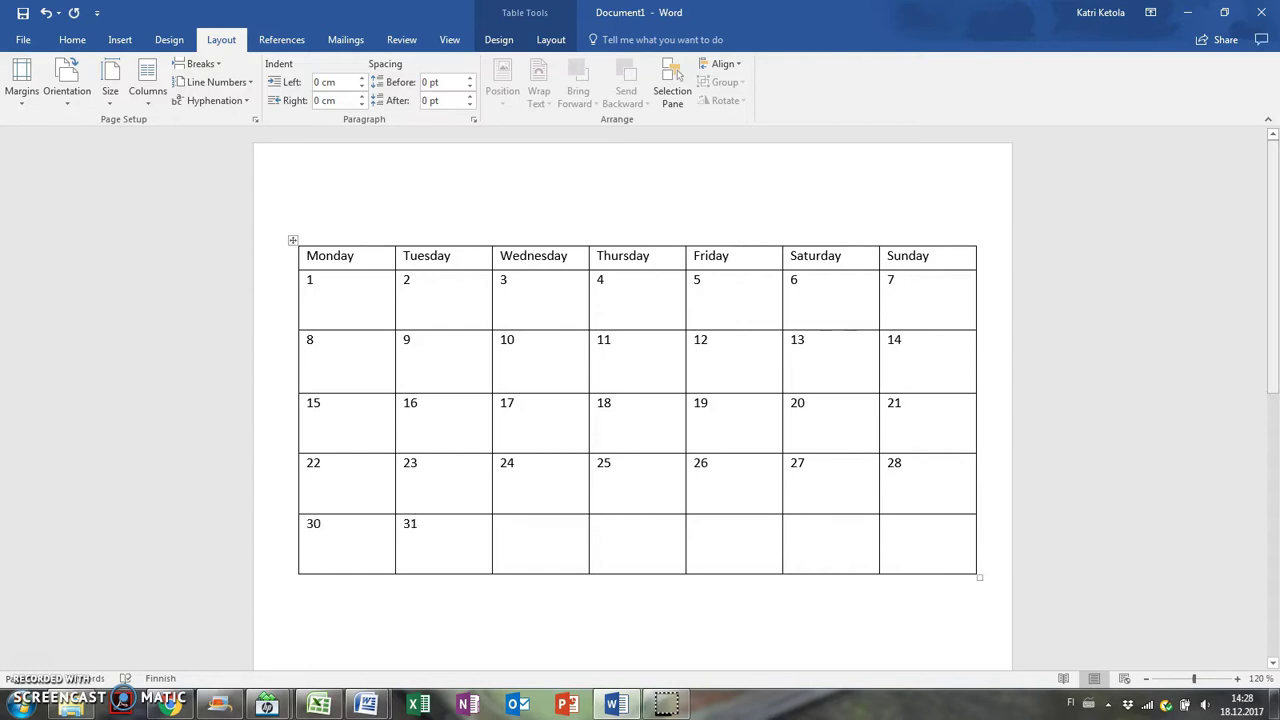
Undo the misplaced 30 and 31 so the last row reads 29, 30, 31.
click(257, 609)
key(ctrl+z)
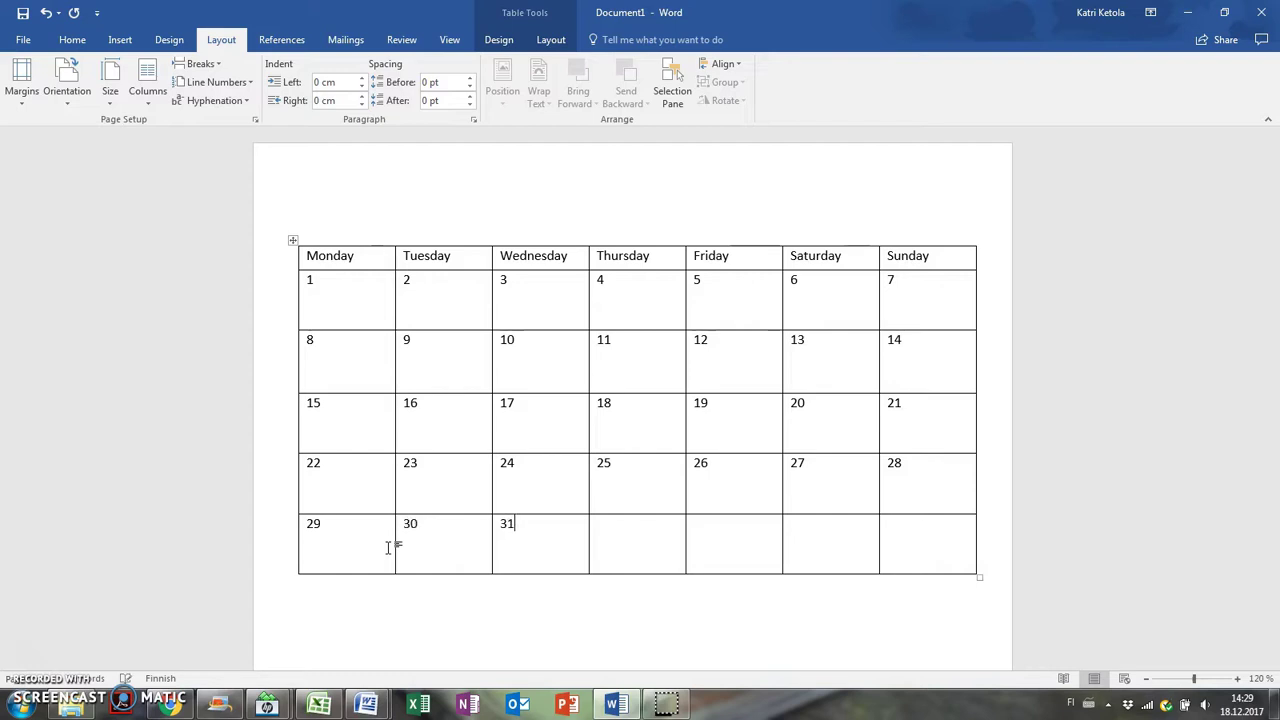
click(525, 607)
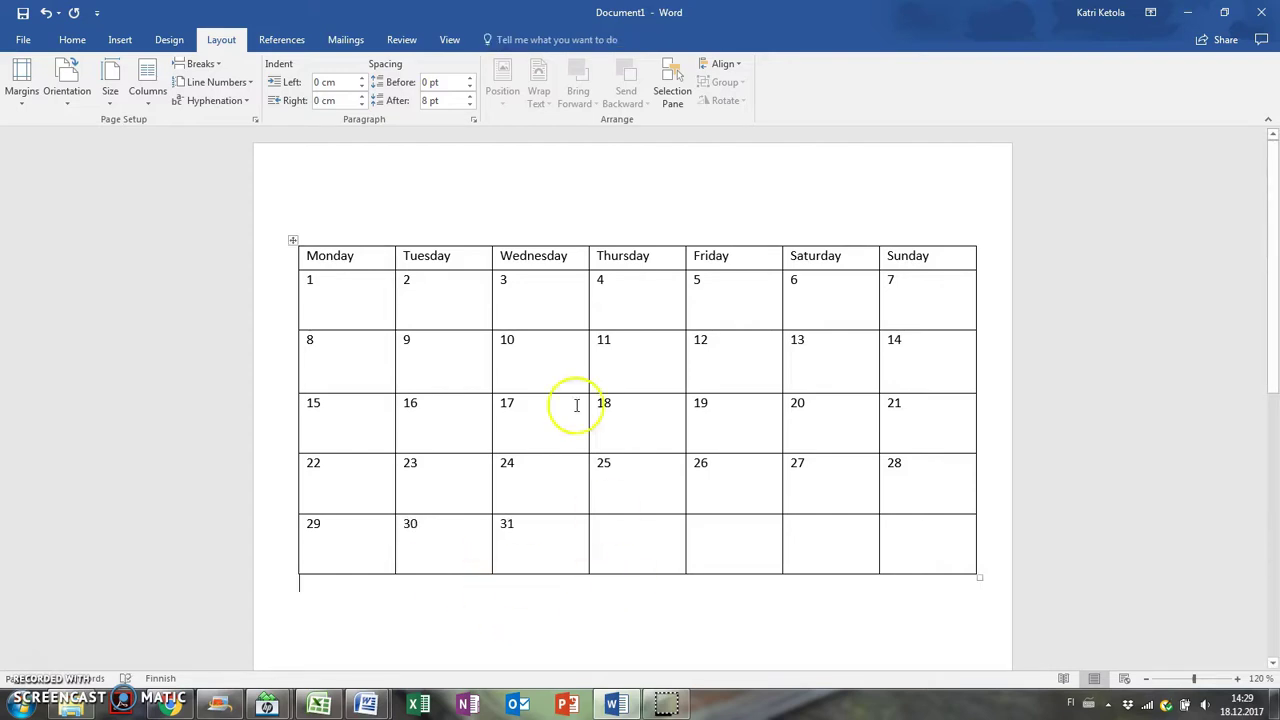
Make the weekday header row bold at 12 pt font size.
drag(310, 252, 880, 254)
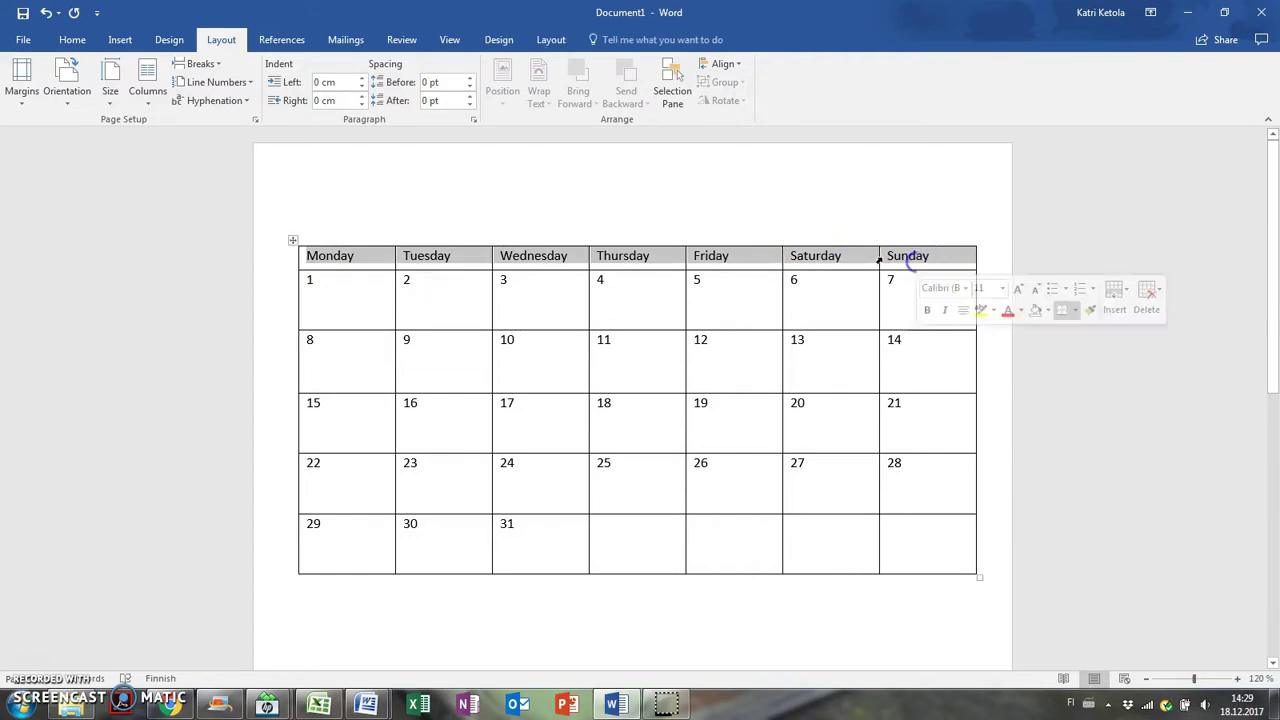
click(23, 39)
click(32, 31)
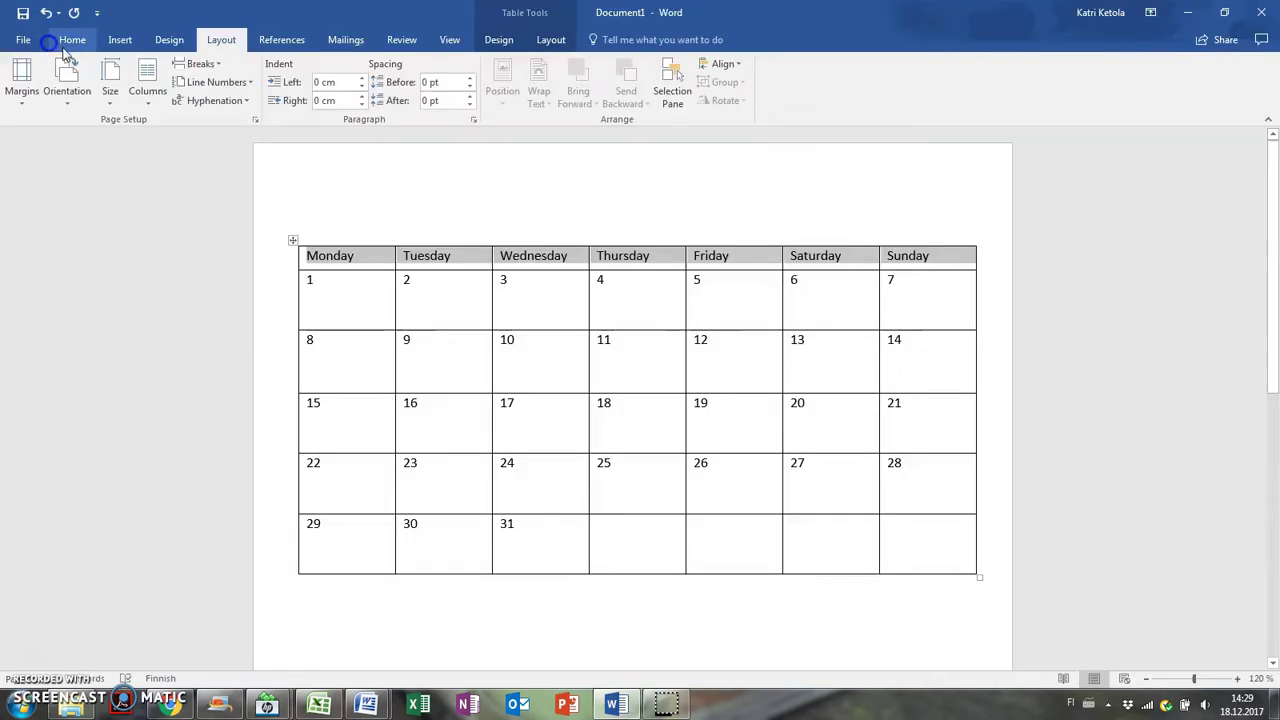
click(72, 39)
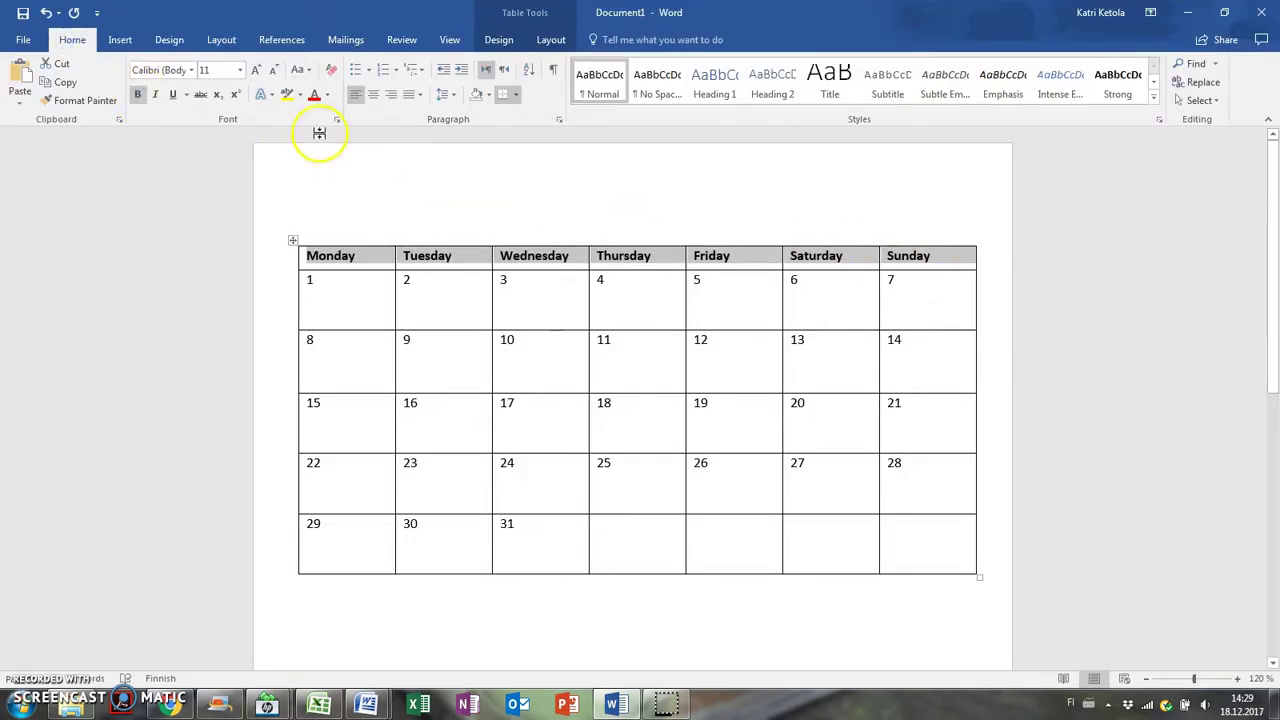
click(240, 70)
click(217, 148)
click(606, 231)
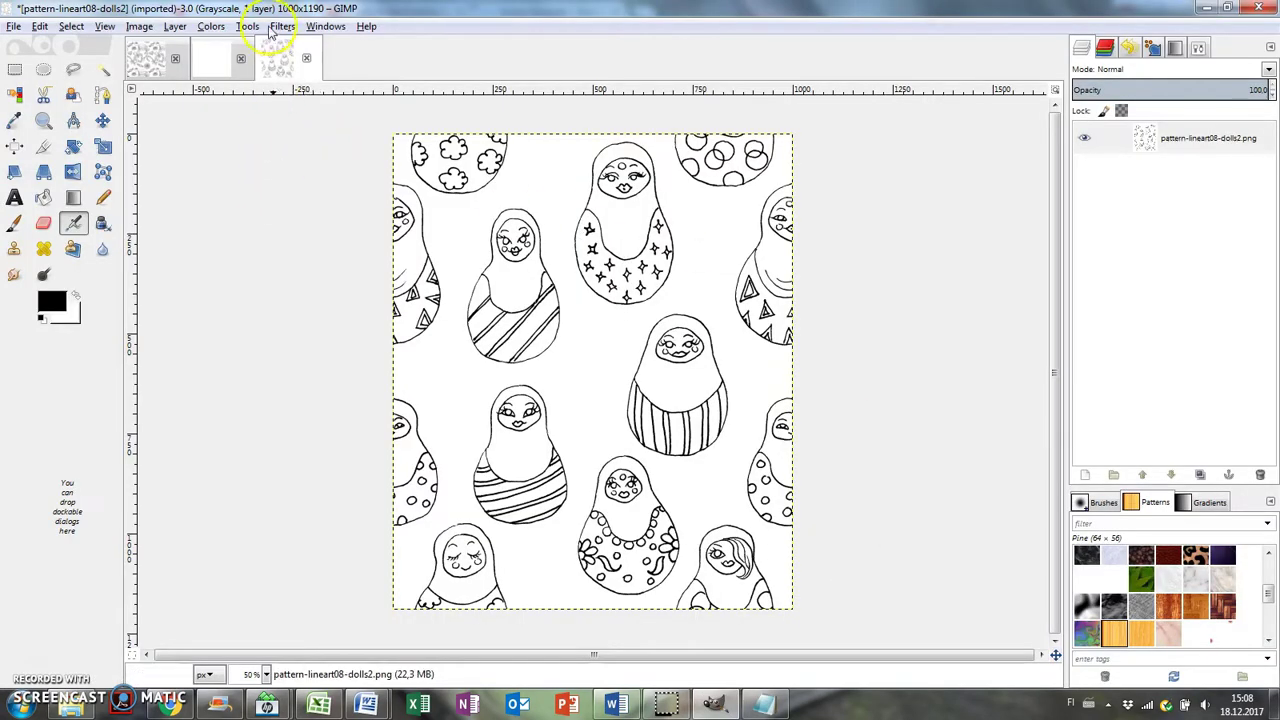
click(270, 28)
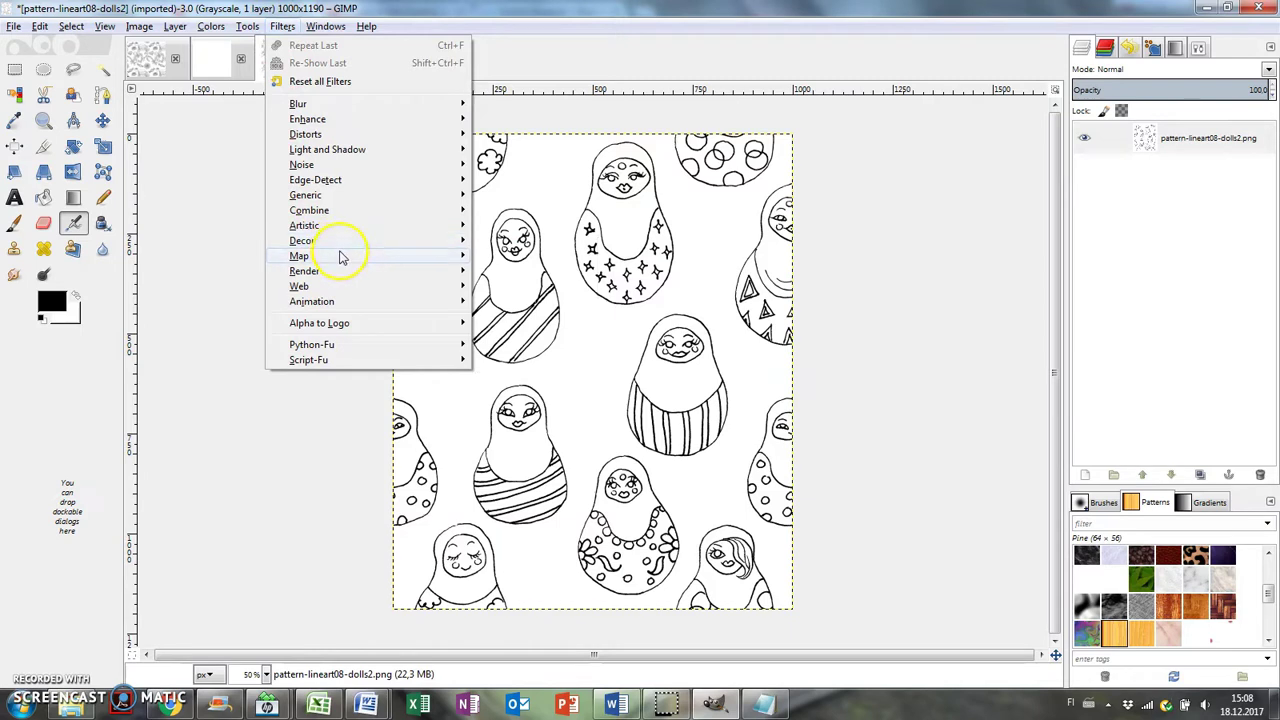
Tile the doll pattern into a new image with unlinked size, 1400 px wide by 1300 px high.
mouse_move(337, 257)
click(519, 379)
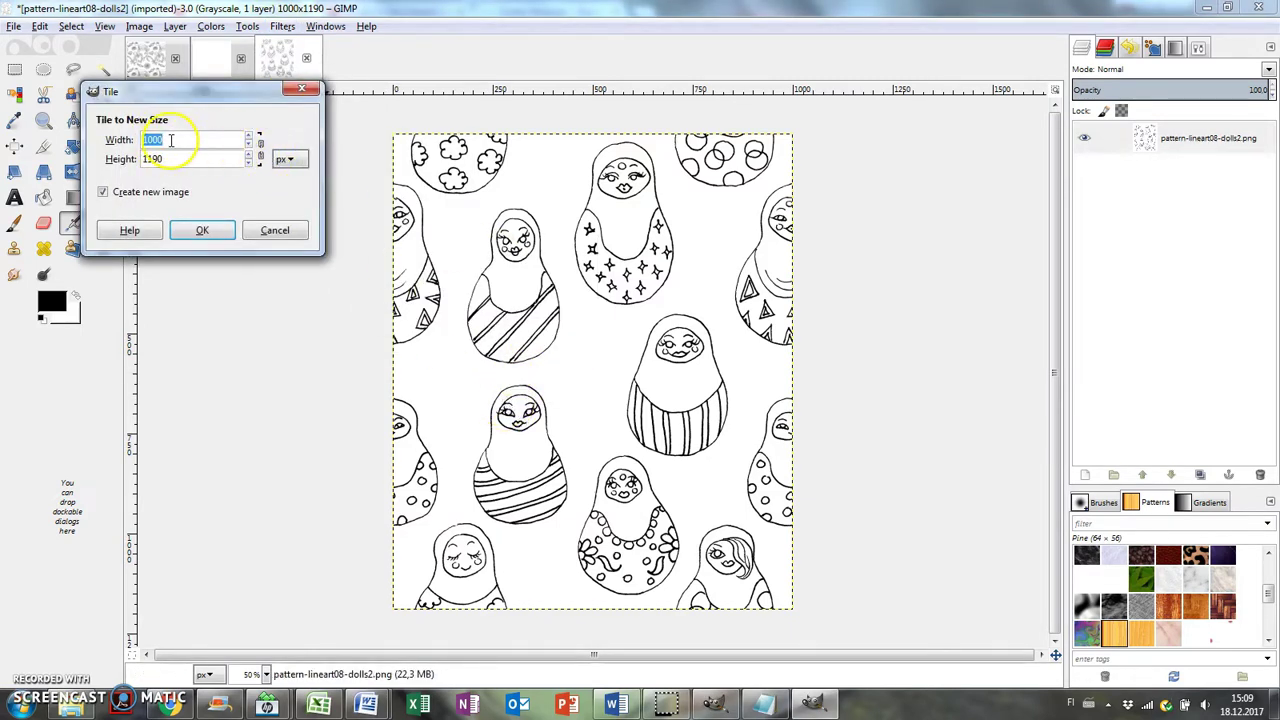
click(261, 148)
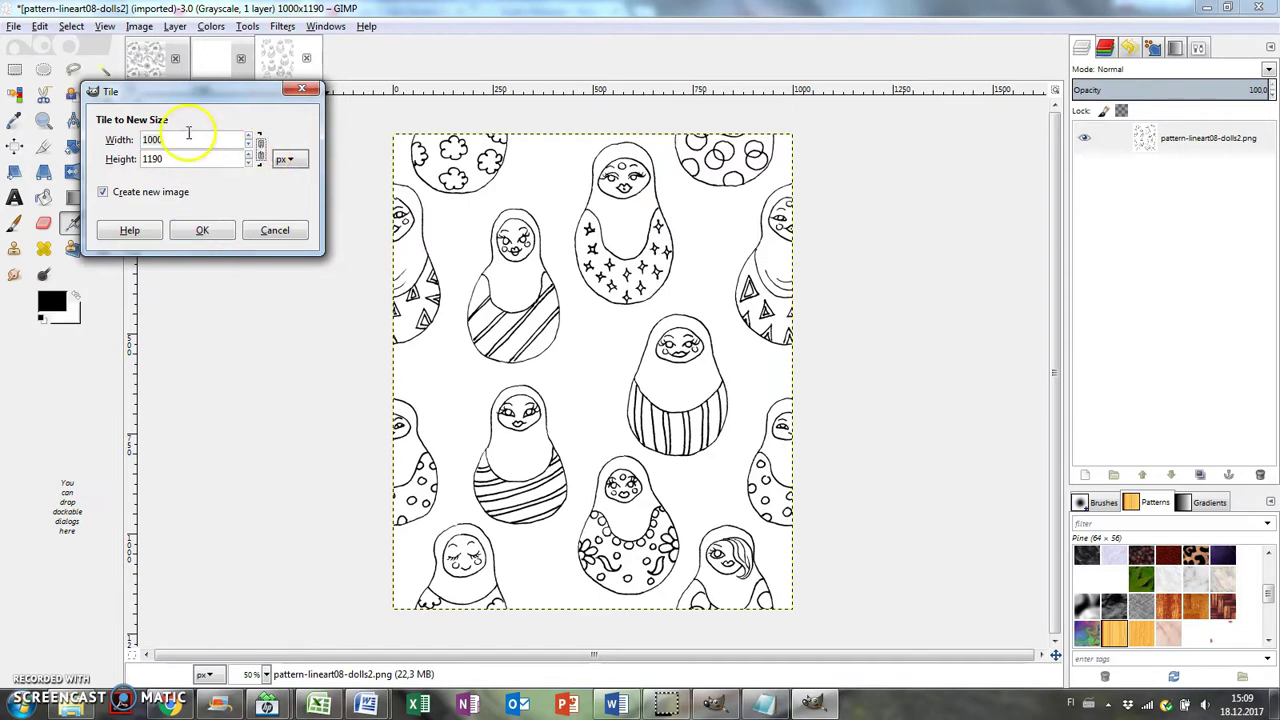
drag(190, 142, 118, 145)
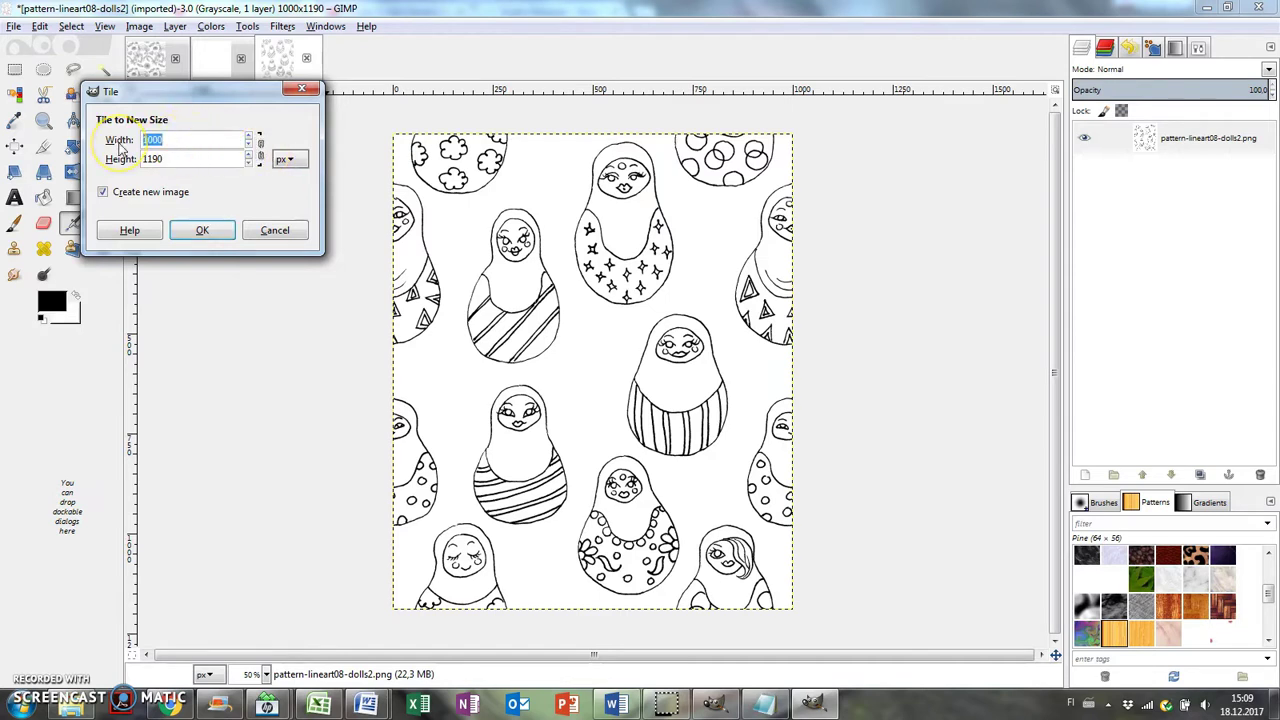
text(1300)
click(190, 158)
mouse_move(165, 140)
mouse_down()
mouse_move(141, 139)
mouse_move(149, 158)
mouse_up()
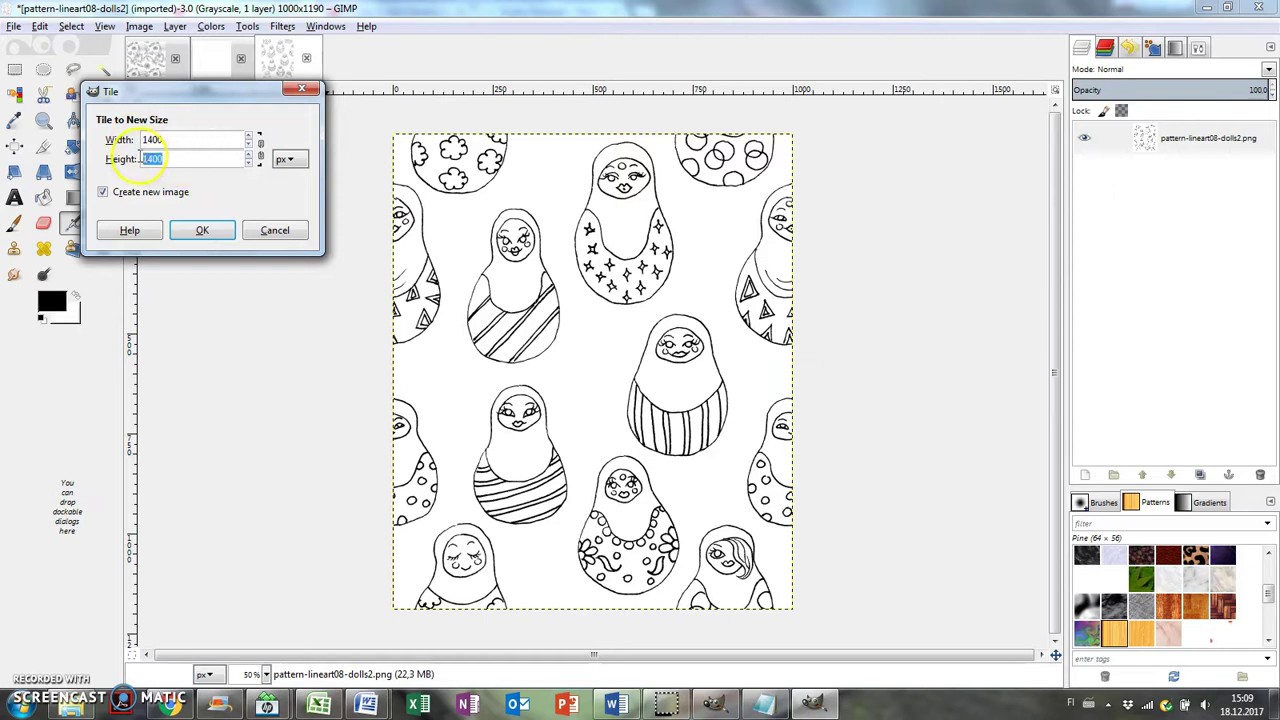
Create the 1400×1300 tiled image and add a 'March' text box near the bottom in Hobo Std Medium.
click(228, 226)
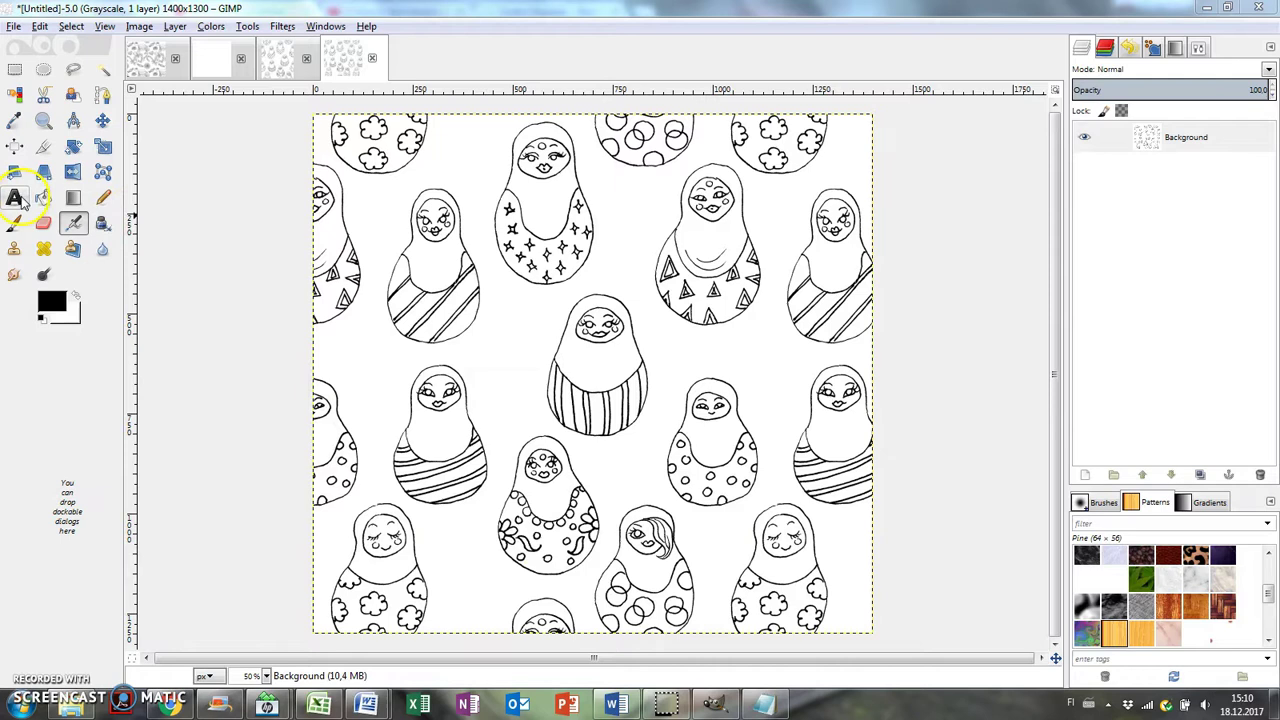
click(14, 198)
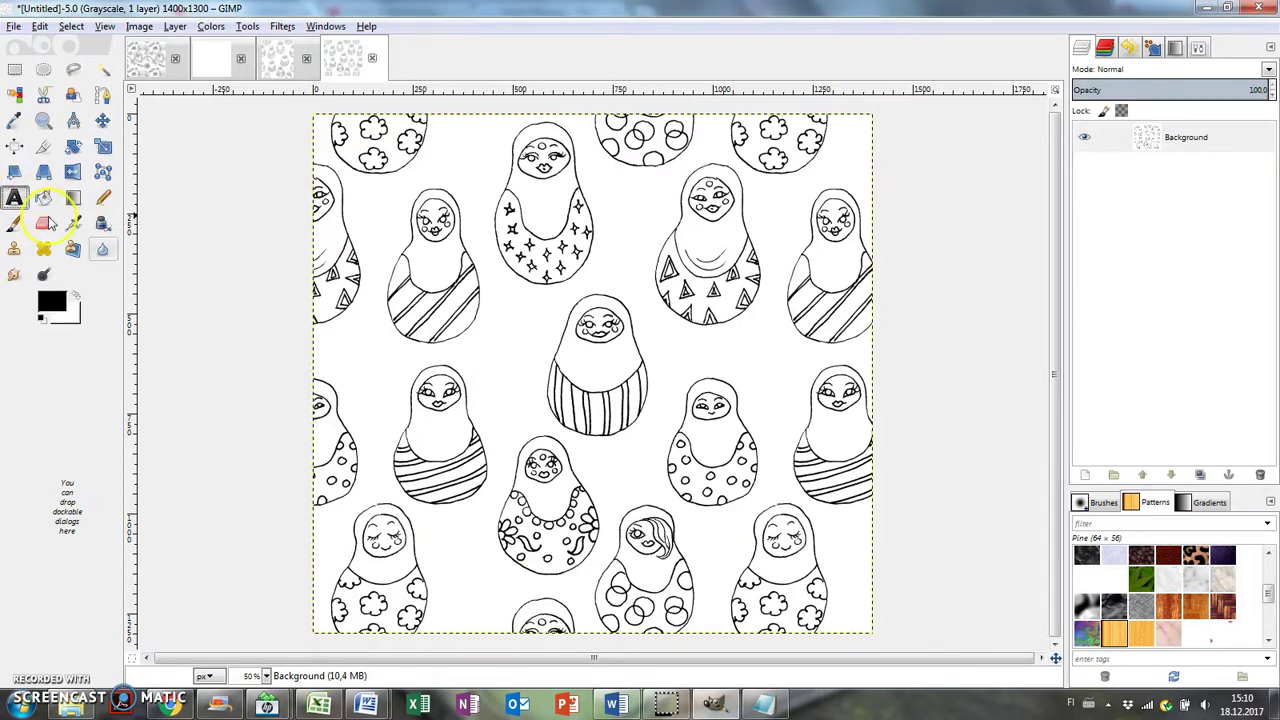
drag(366, 498, 830, 587)
key(ctrl+v)
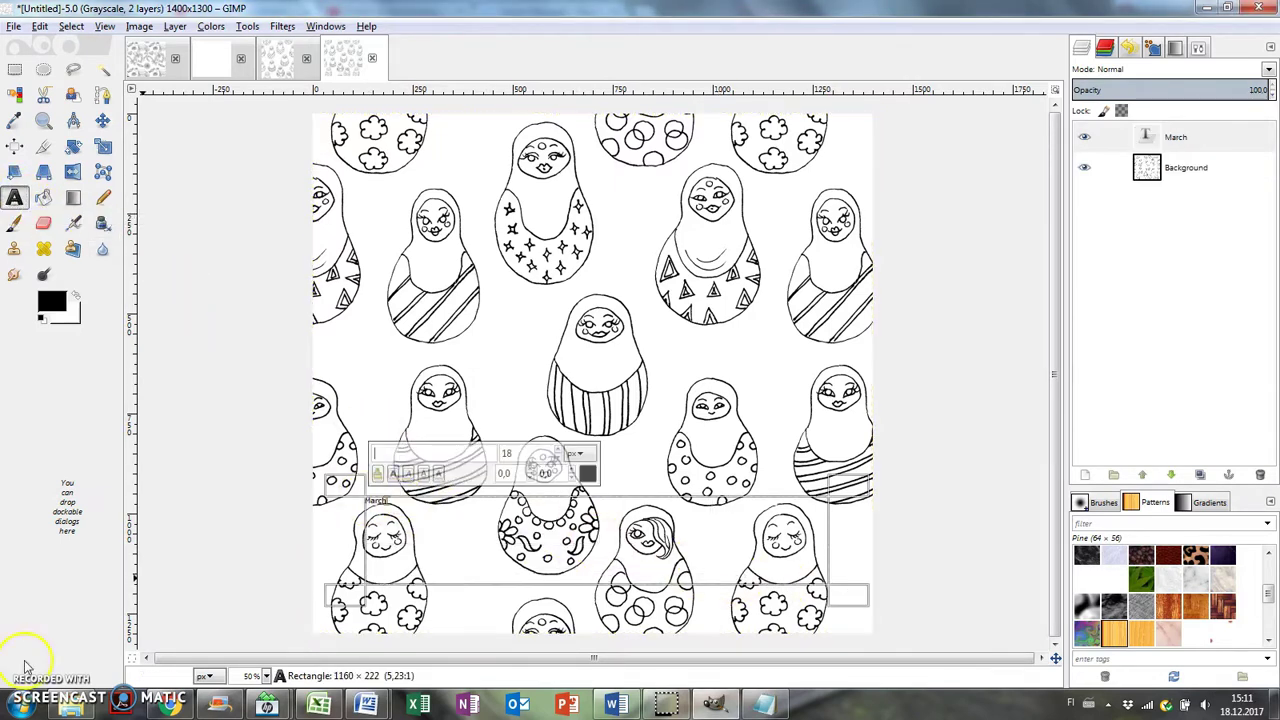
text(h)
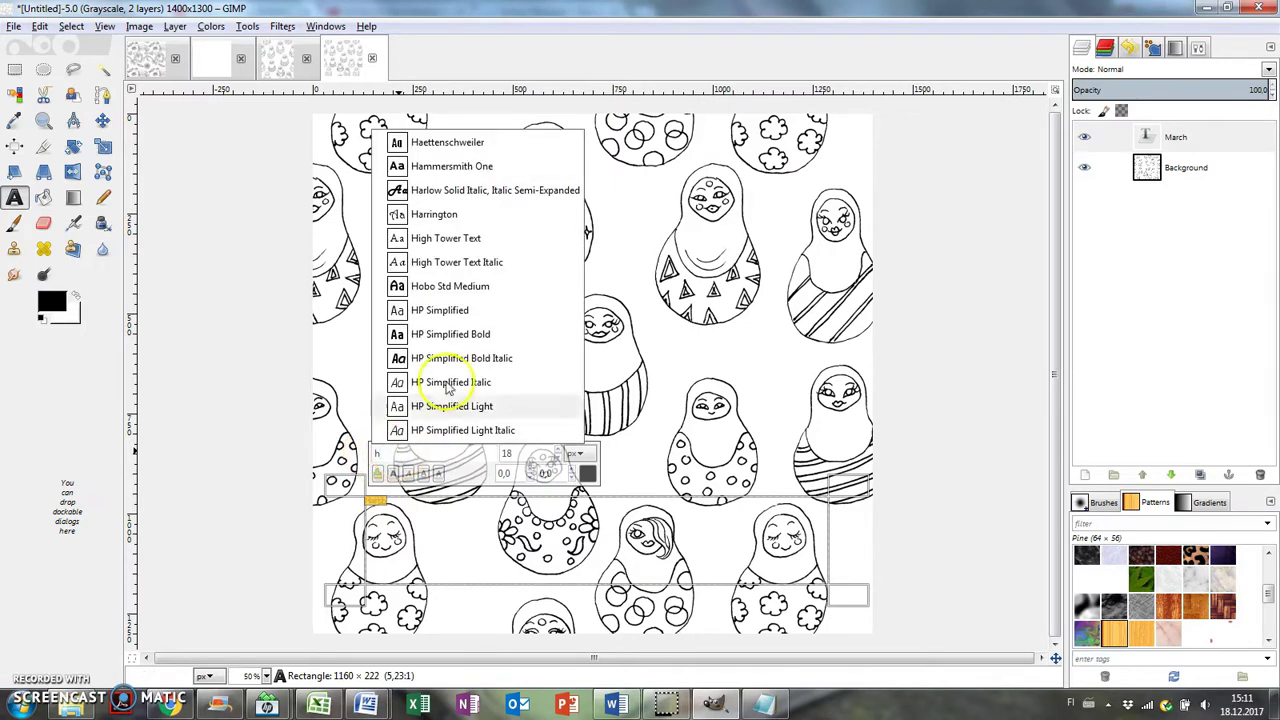
click(540, 285)
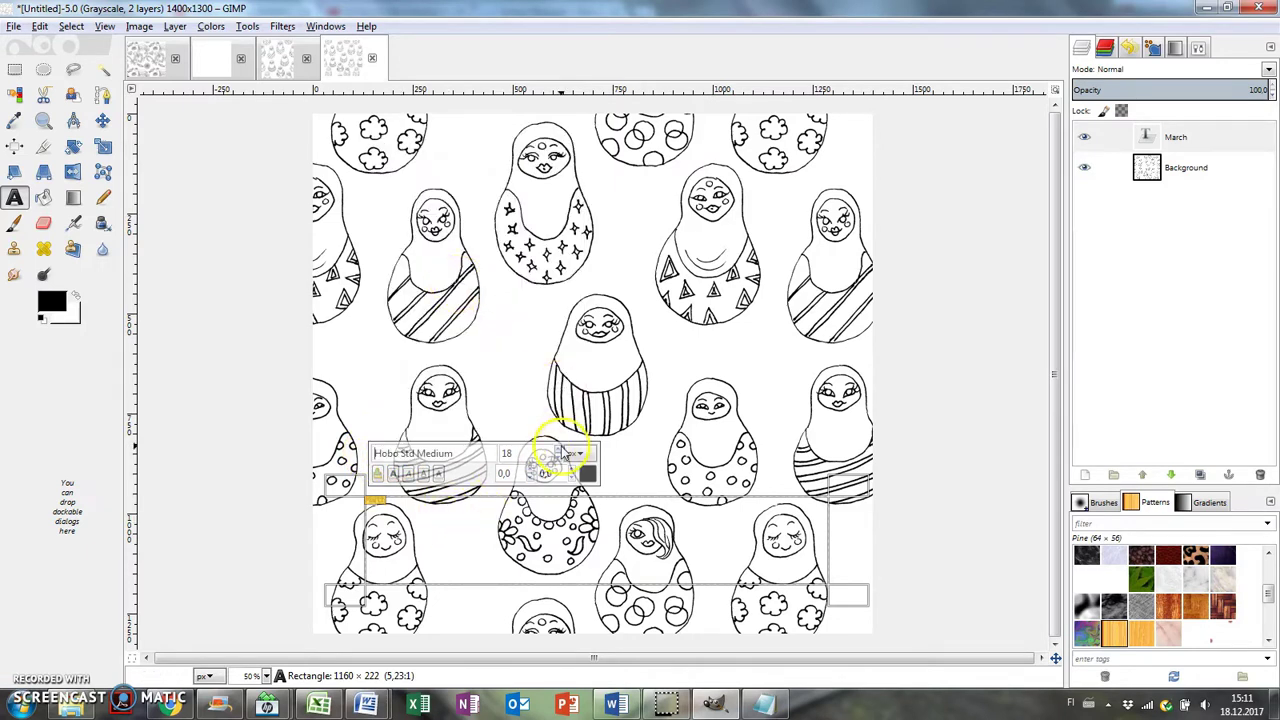
scroll(545, 455, up, 10)
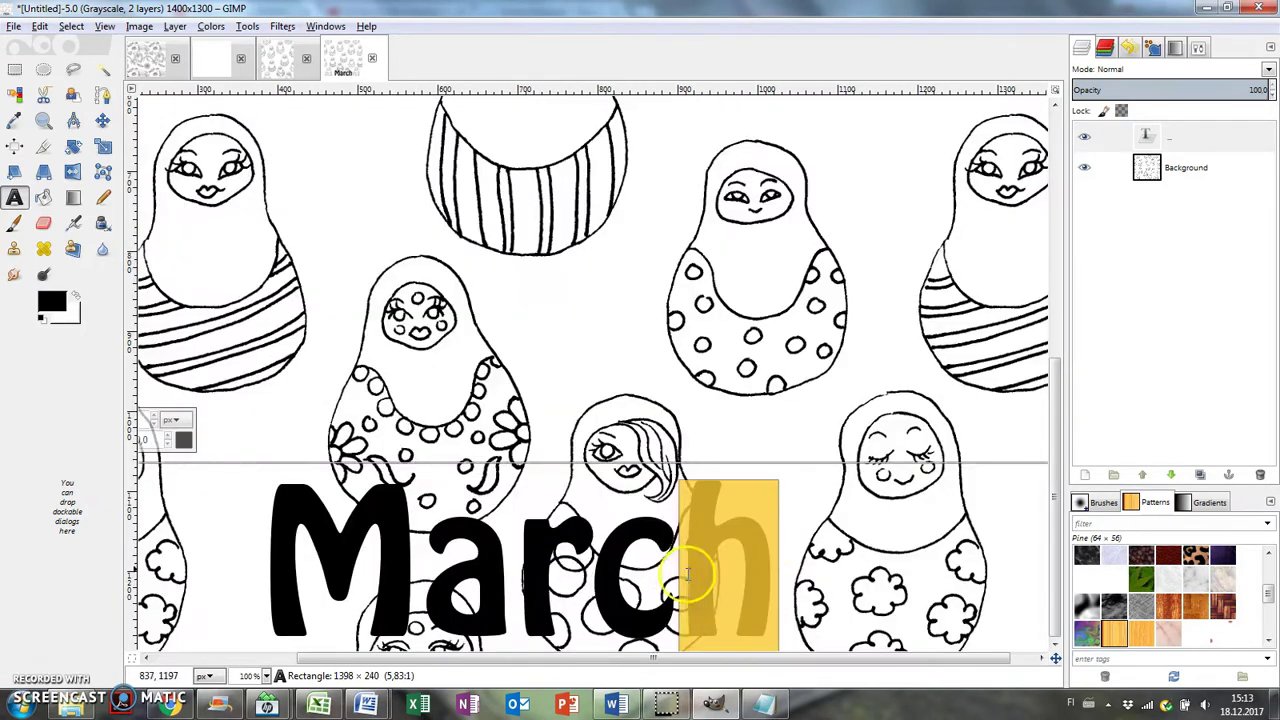
Colour the whole March text white.
drag(686, 575, 265, 570)
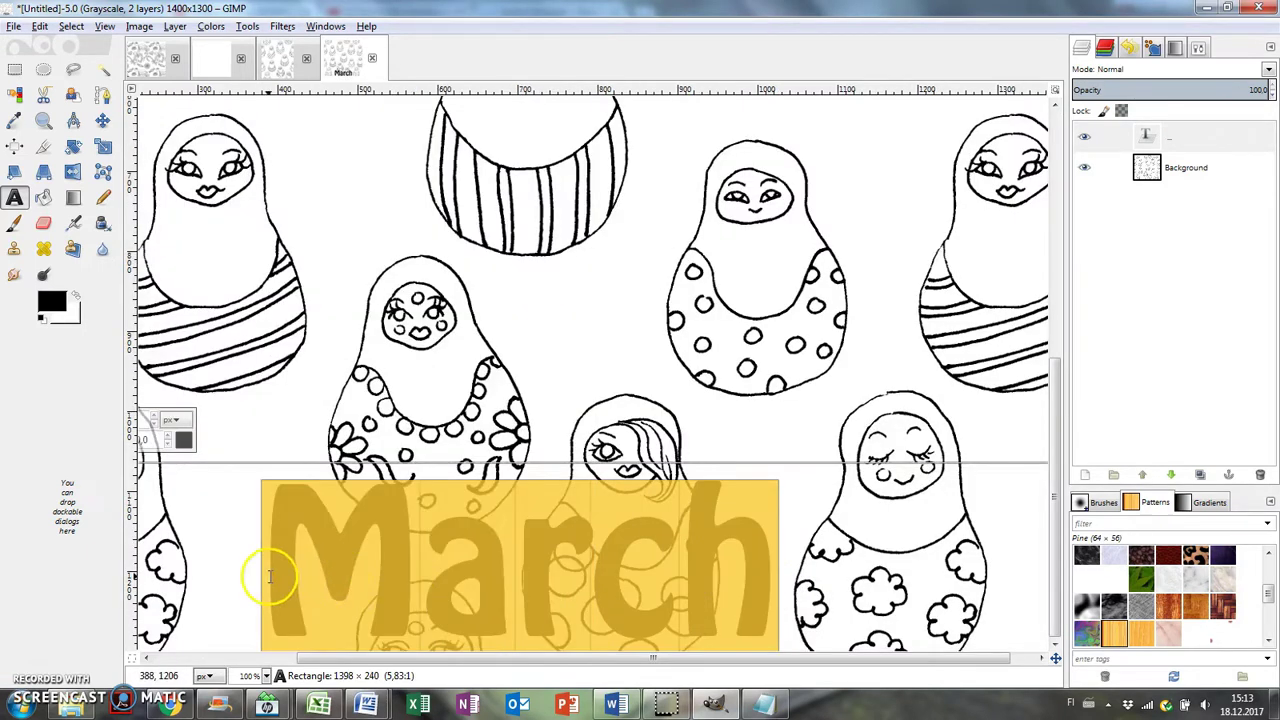
click(183, 440)
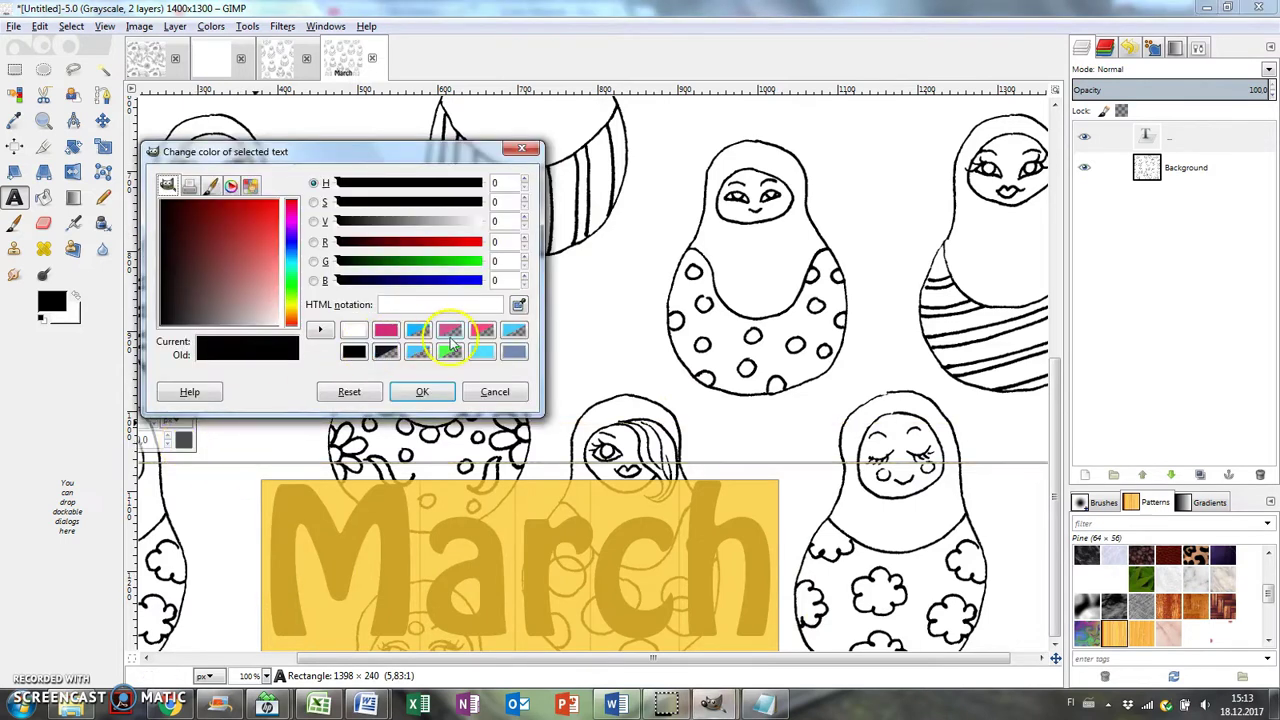
click(354, 330)
click(423, 392)
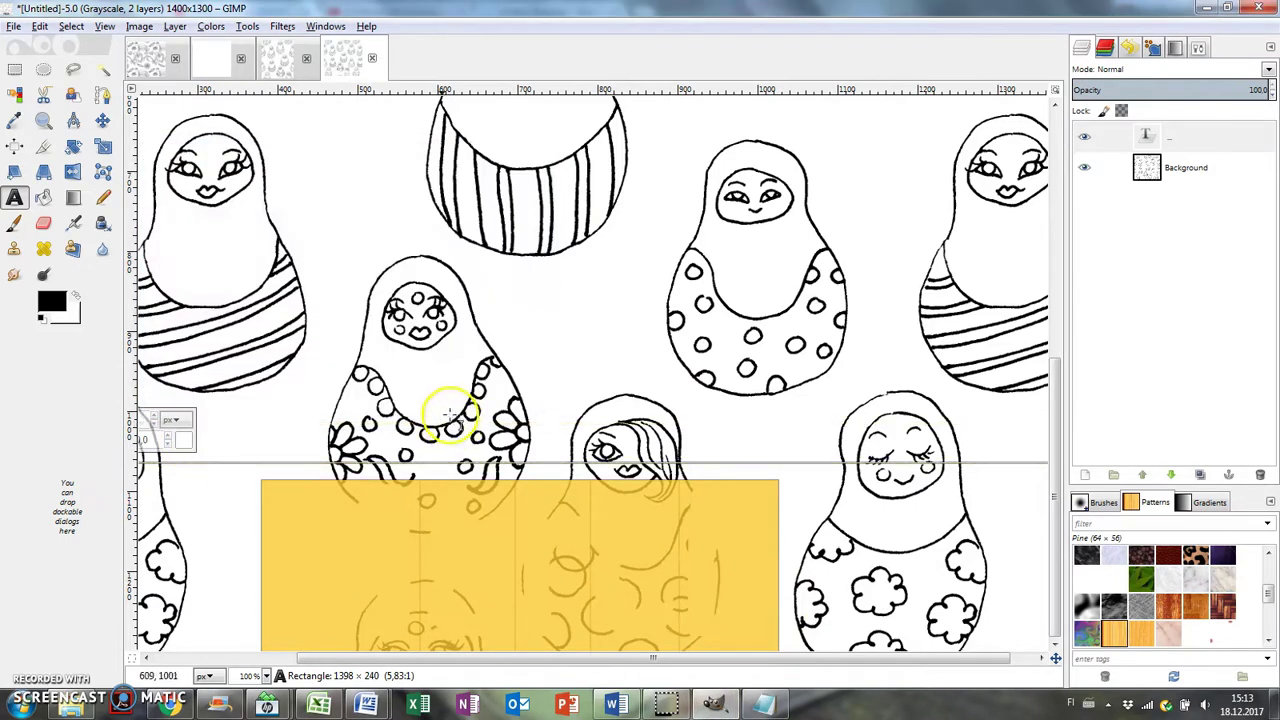
Select the March letter shapes and grow the selection, ready to fill a black outline.
click(15, 96)
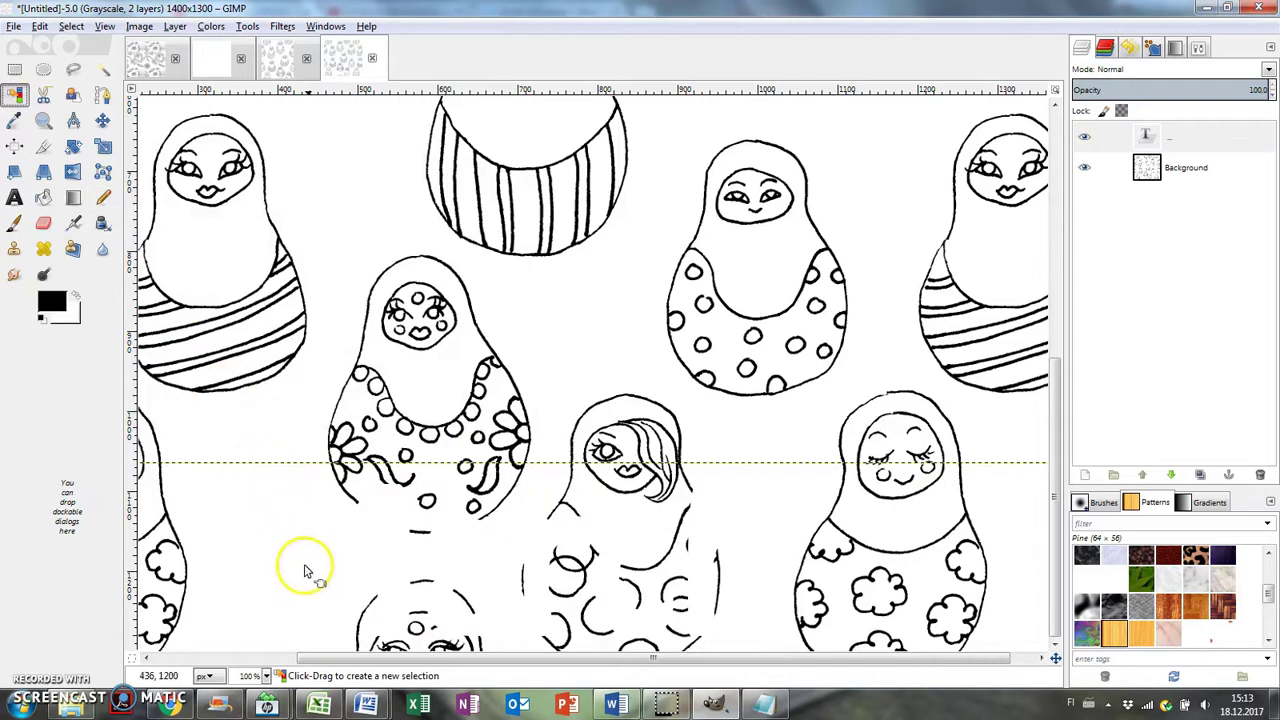
click(390, 592)
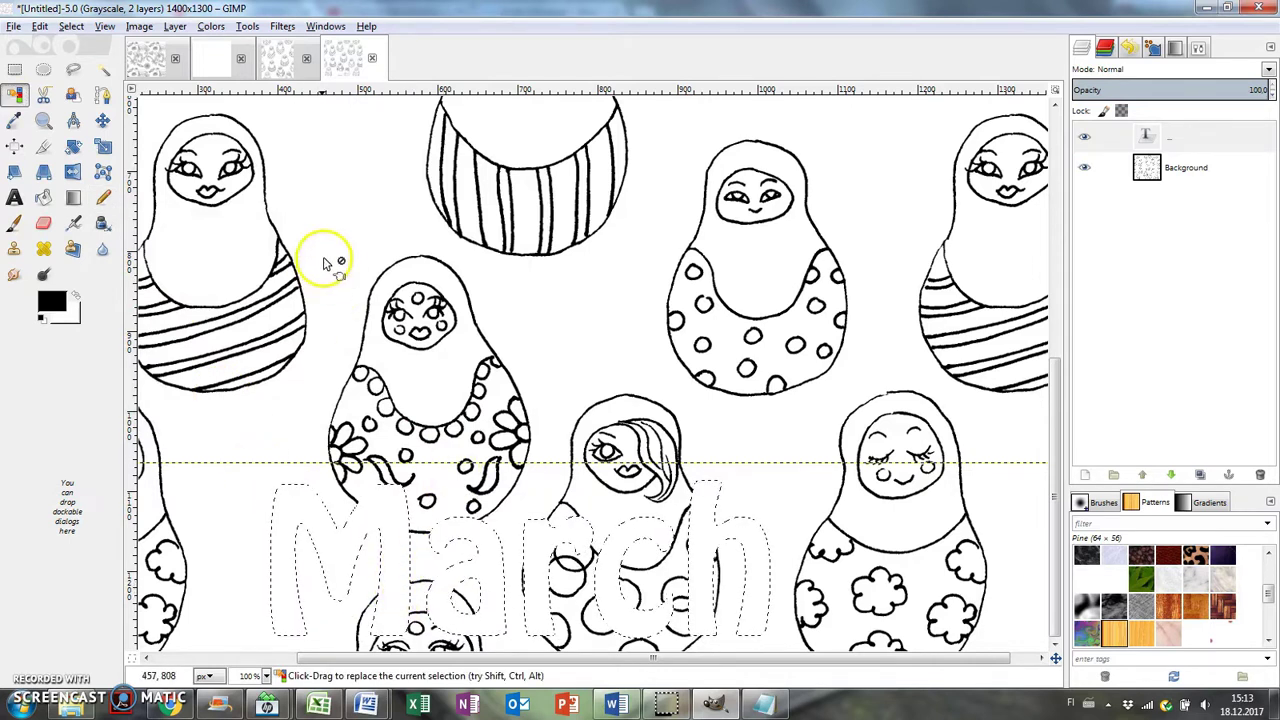
click(86, 26)
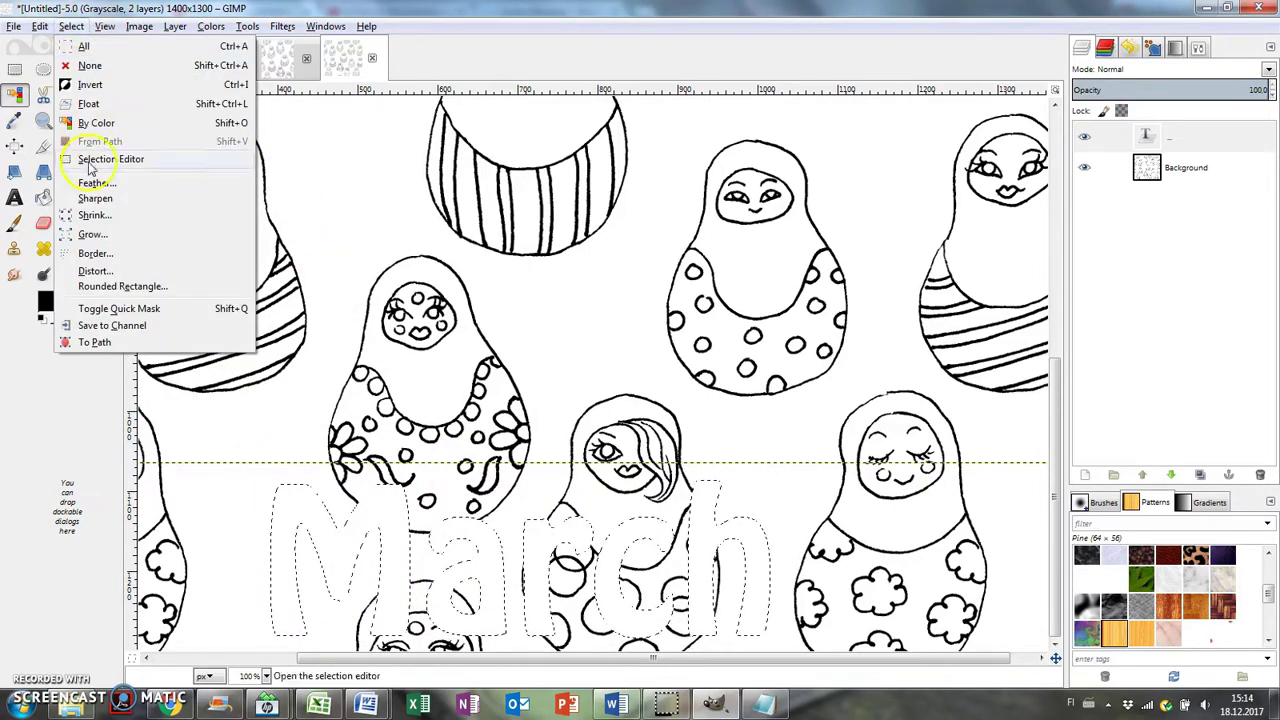
click(91, 240)
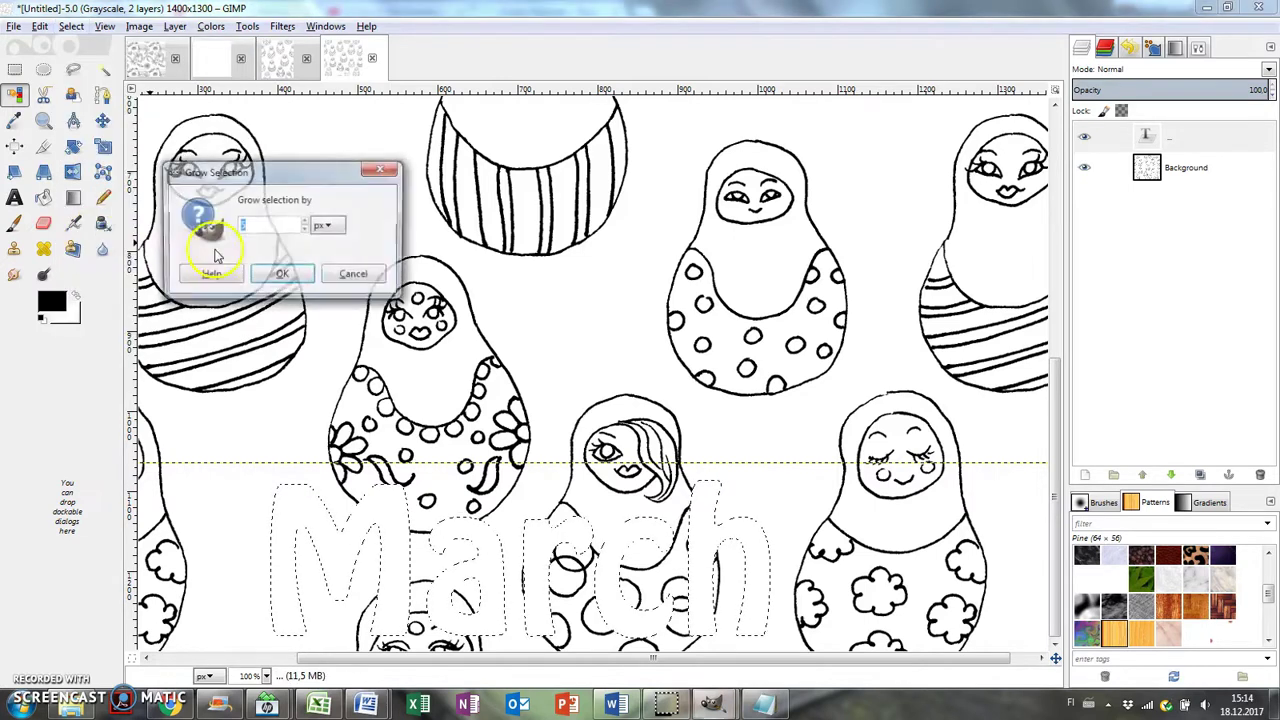
click(278, 270)
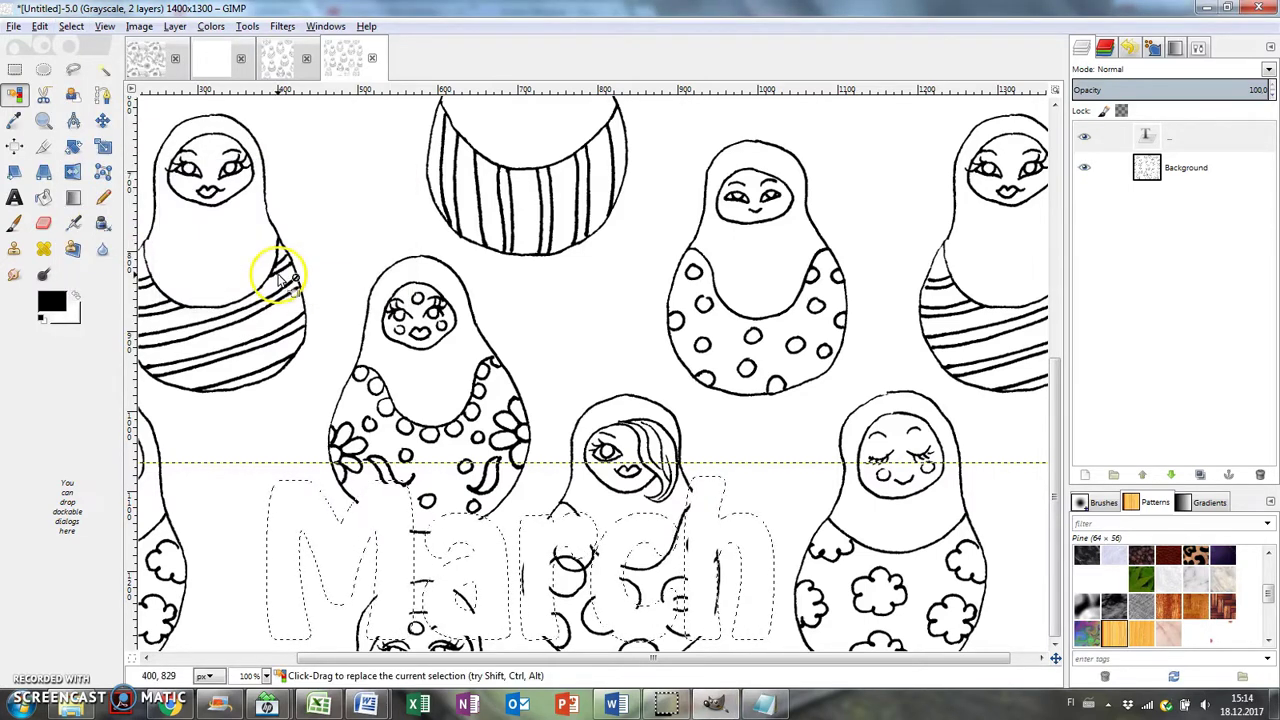
click(43, 197)
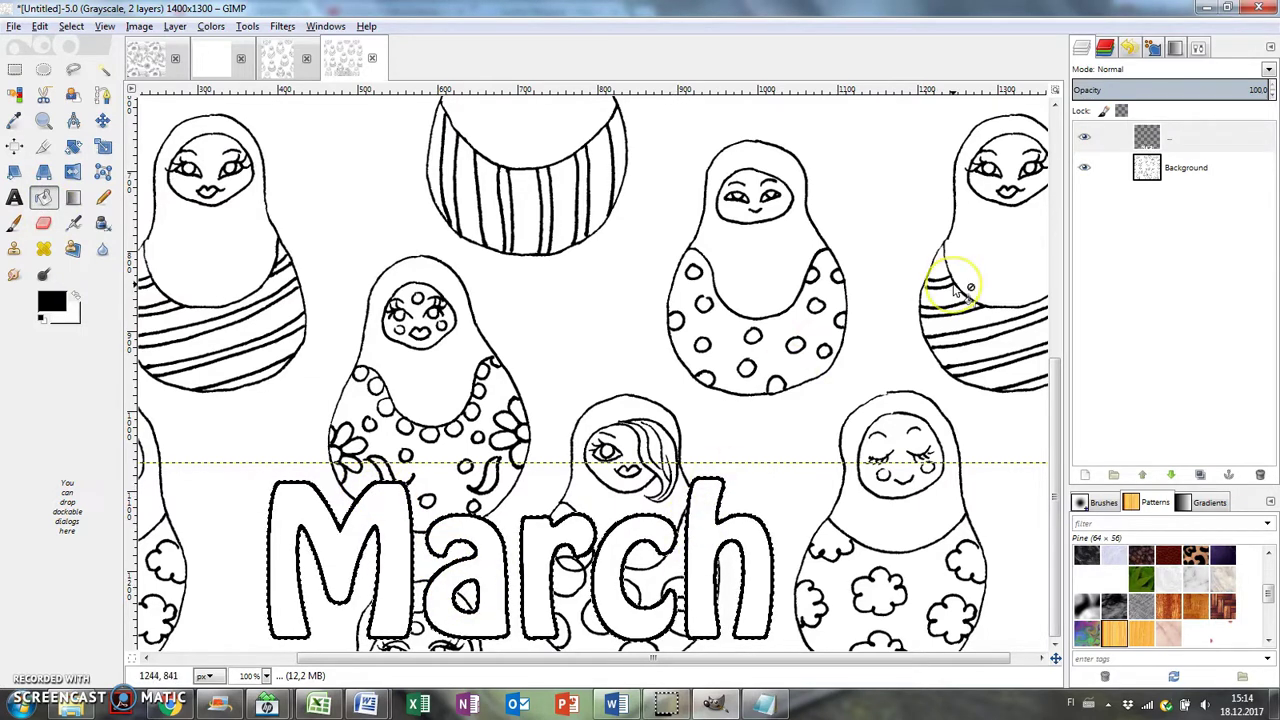
key(shift+ctrl+j)
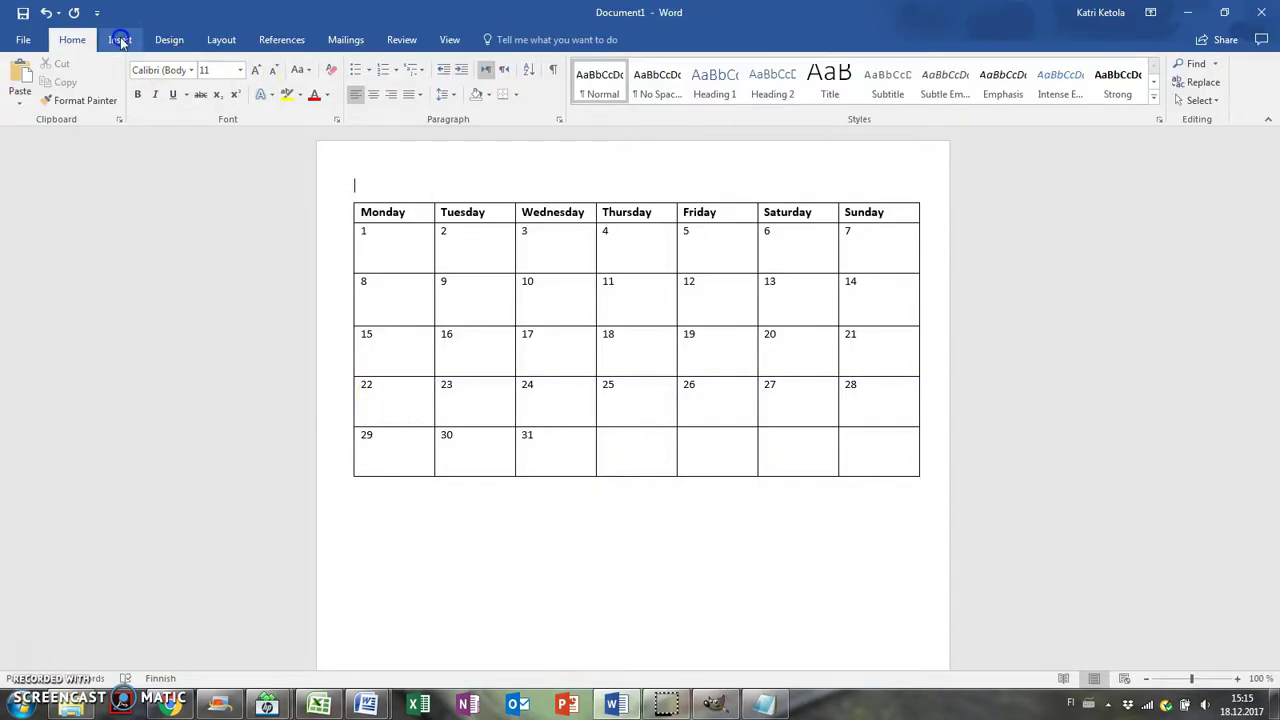
Insert the march-matryoshka-dolls picture above the calendar table.
click(120, 40)
click(170, 88)
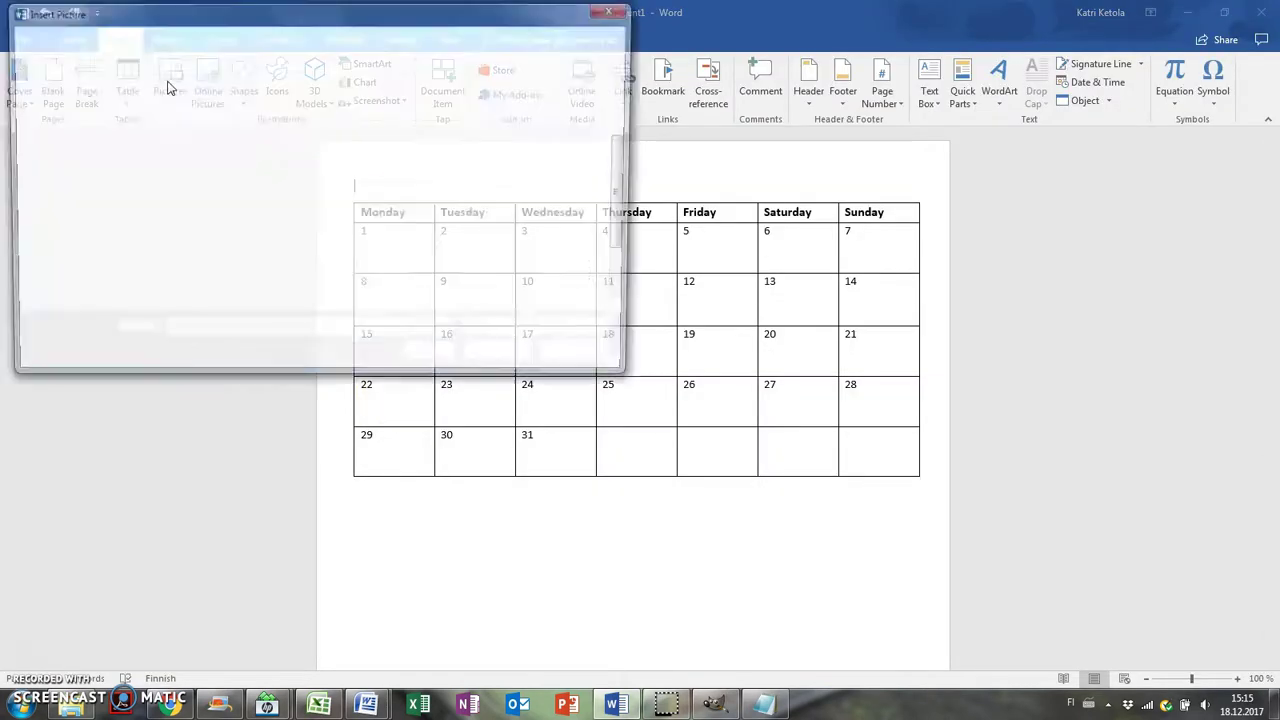
scroll(416, 224, down, 1)
click(416, 224)
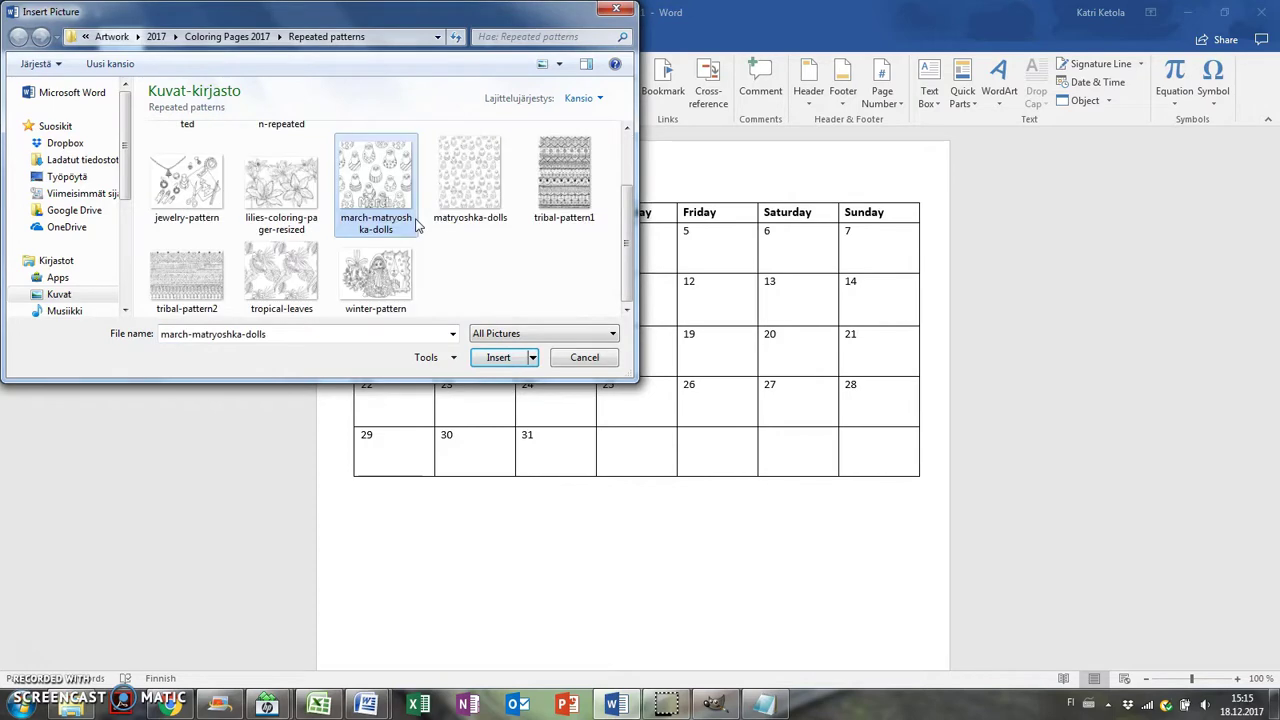
click(500, 357)
Add a centred, enlarged '2018' line beneath the picture.
scroll(814, 371, down, 3)
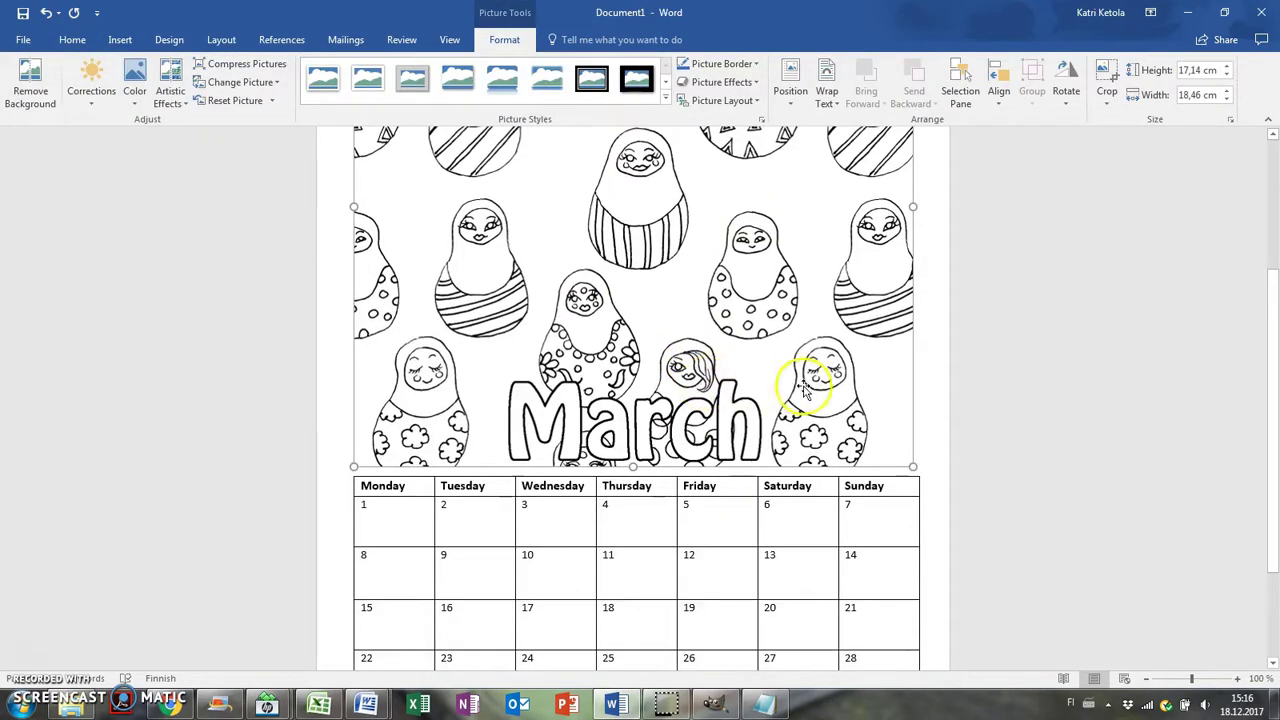
click(1145, 679)
click(1145, 679)
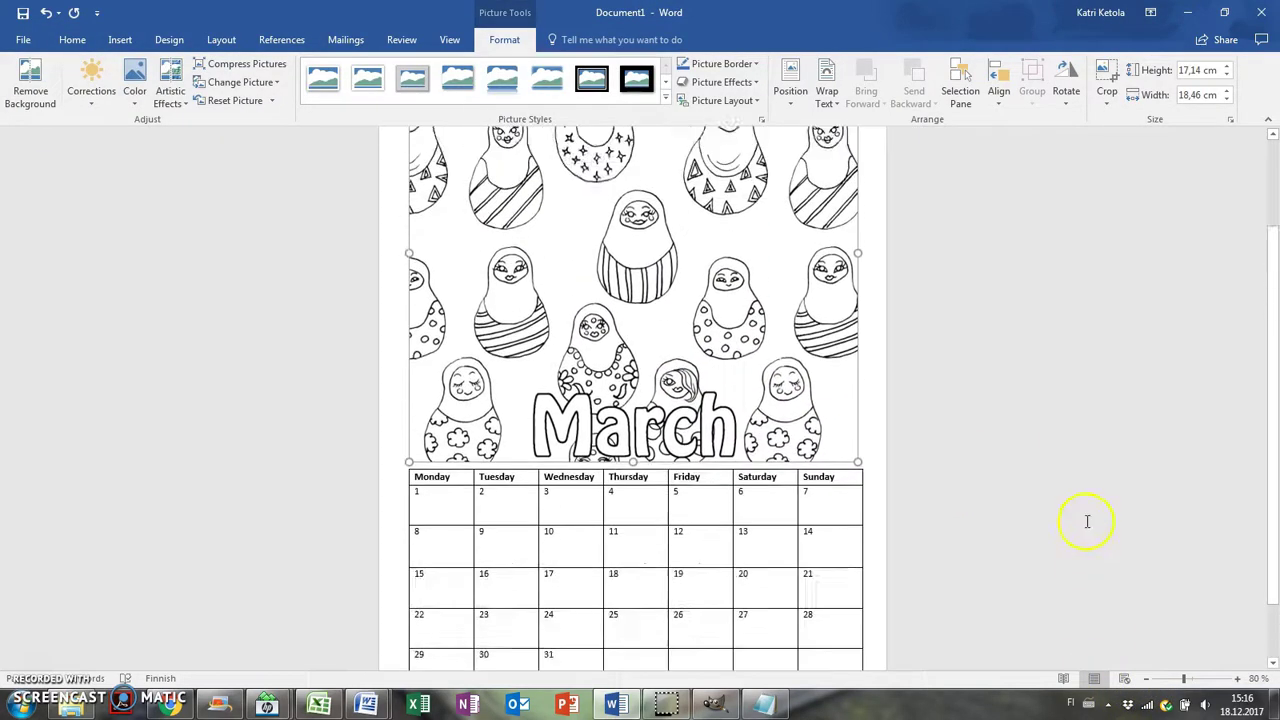
click(1086, 523)
key(Return)
text(2018)
double_click(425, 400)
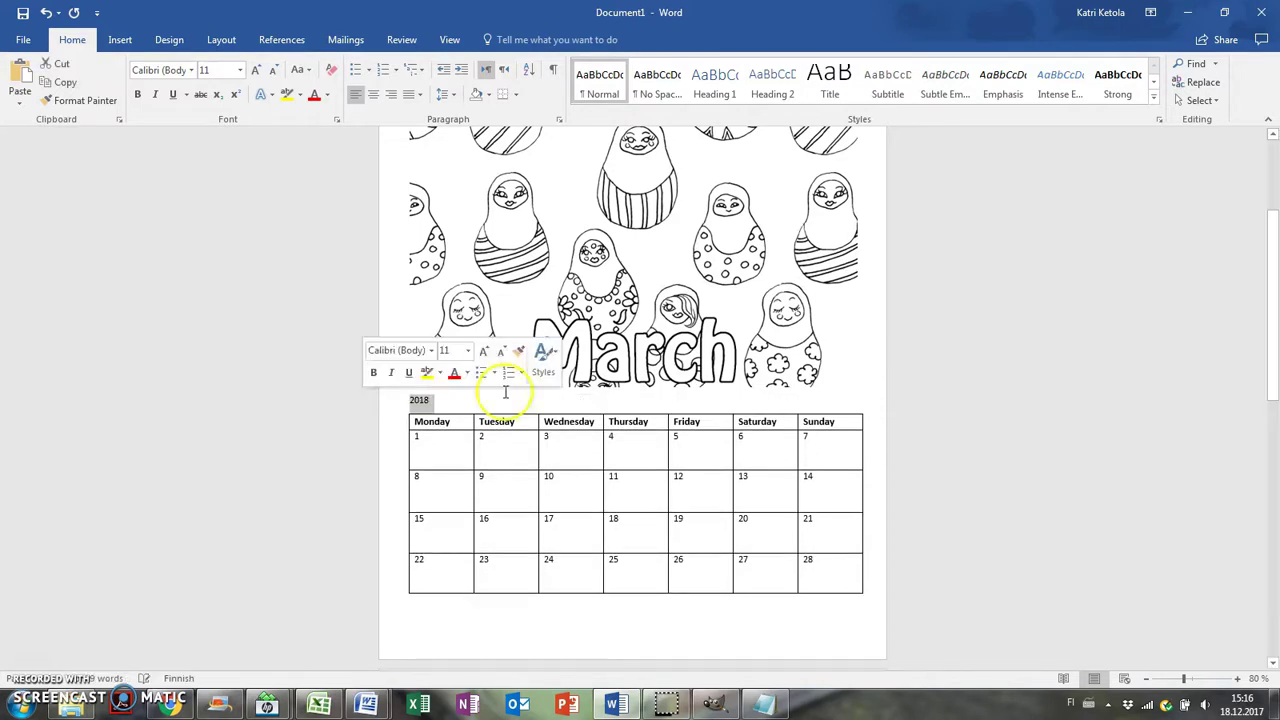
click(373, 94)
click(256, 69)
Enlarge 2018 once more, then make the June lettering white and grow its letter selection.
click(256, 69)
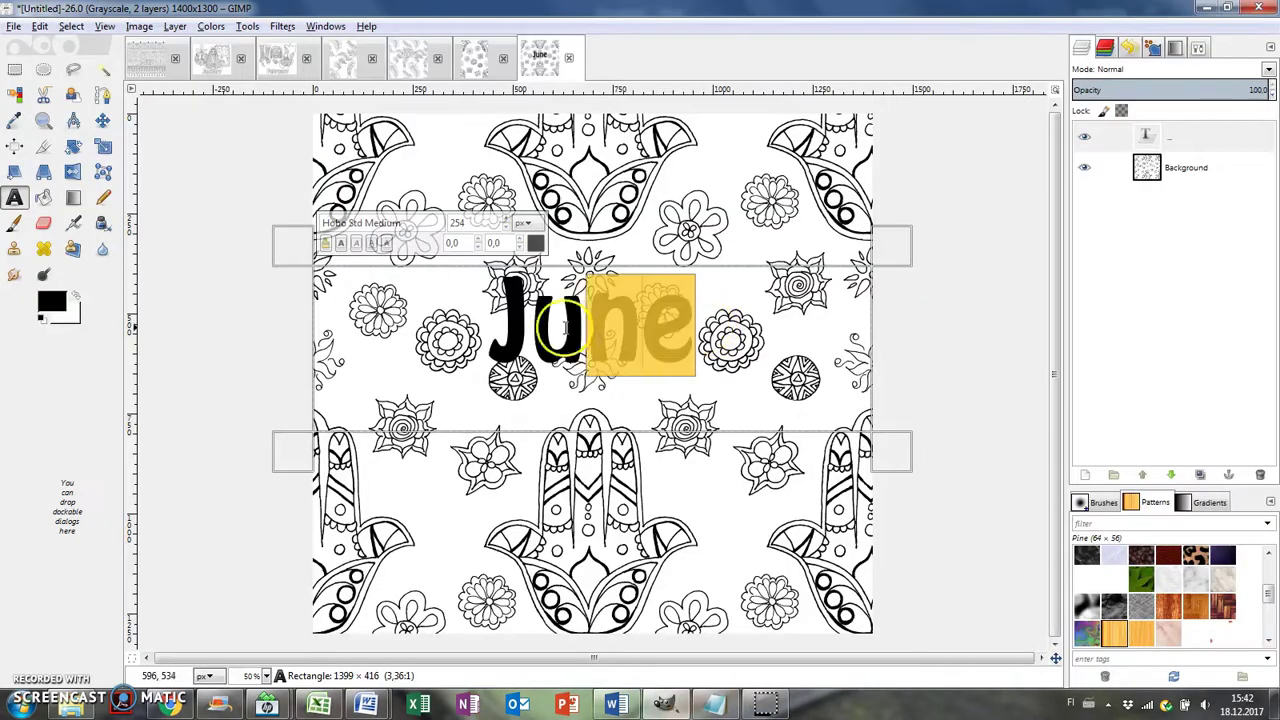
click(535, 243)
click(349, 329)
key(r)
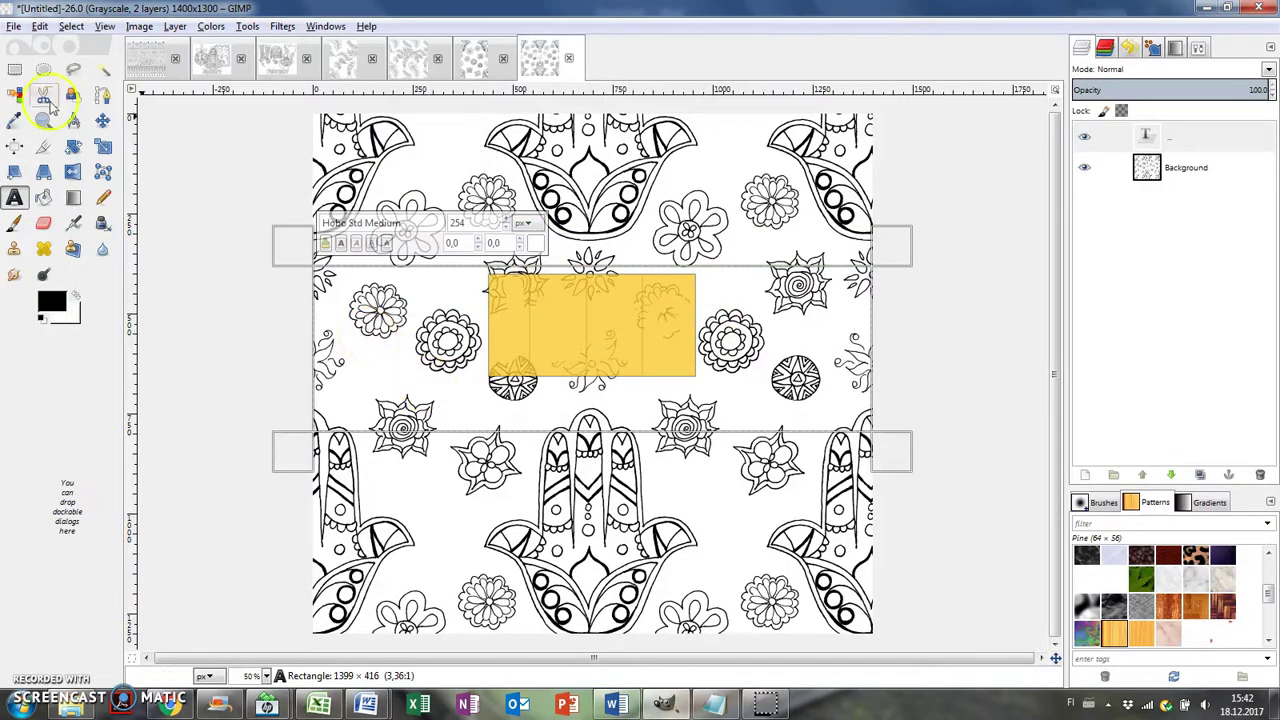
click(71, 26)
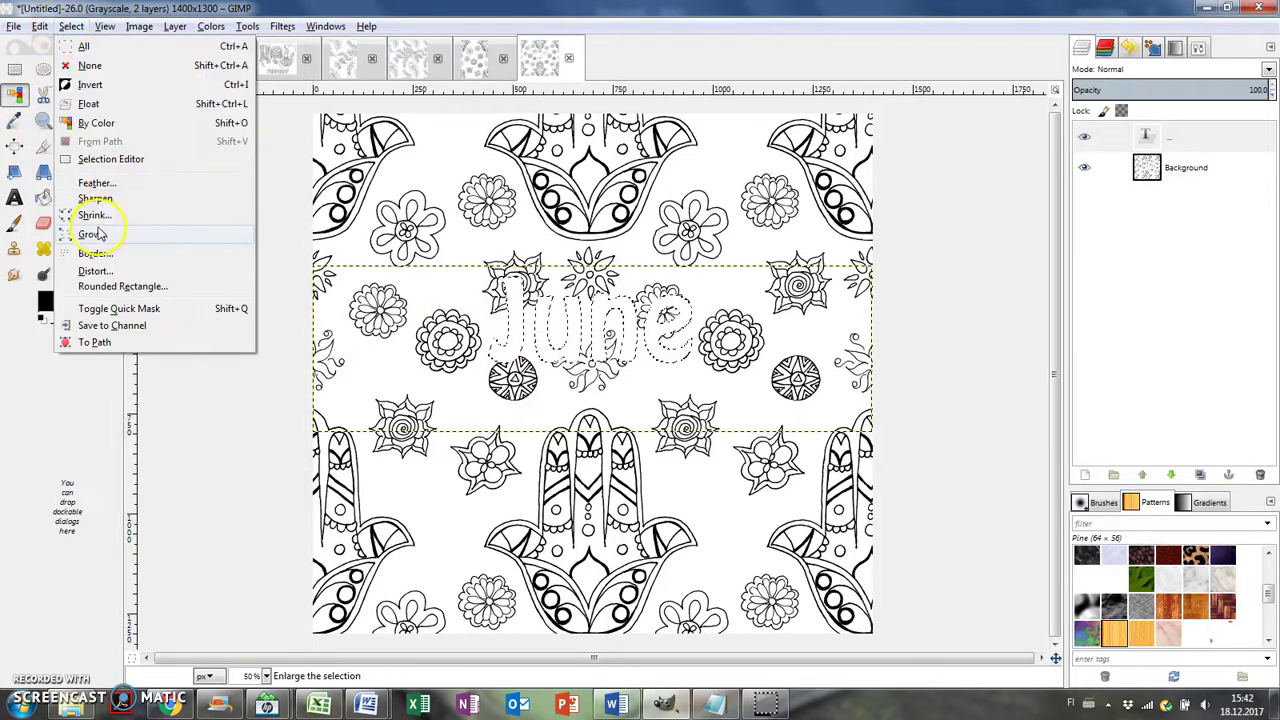
click(110, 230)
click(222, 215)
click(43, 197)
Try black fills in the June letters J and e, undoing both.
click(510, 281)
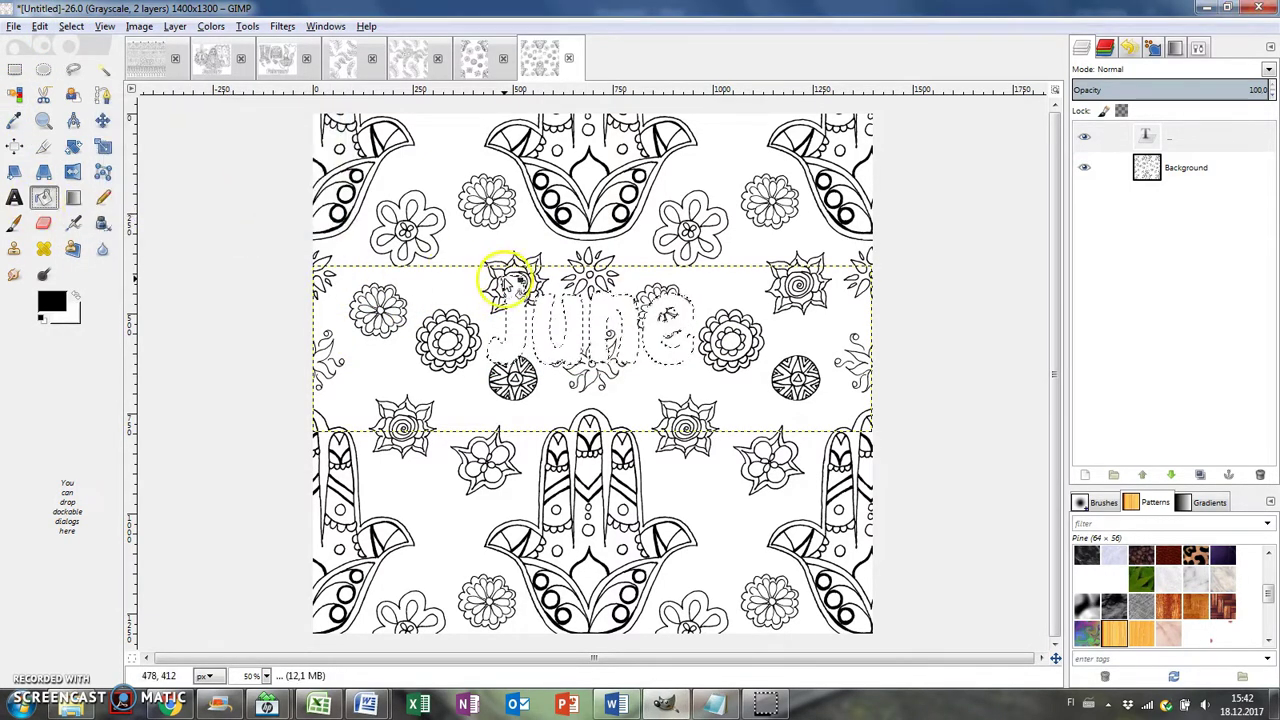
key(ctrl+z)
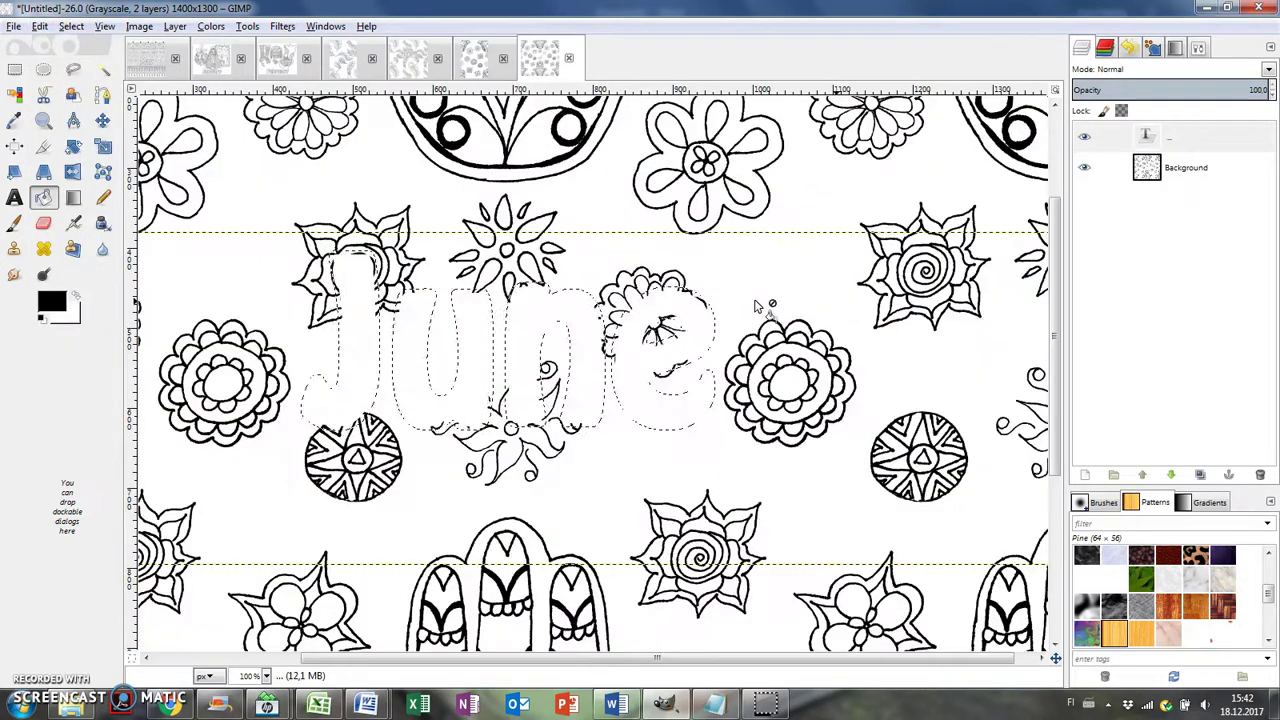
key(1)
click(655, 325)
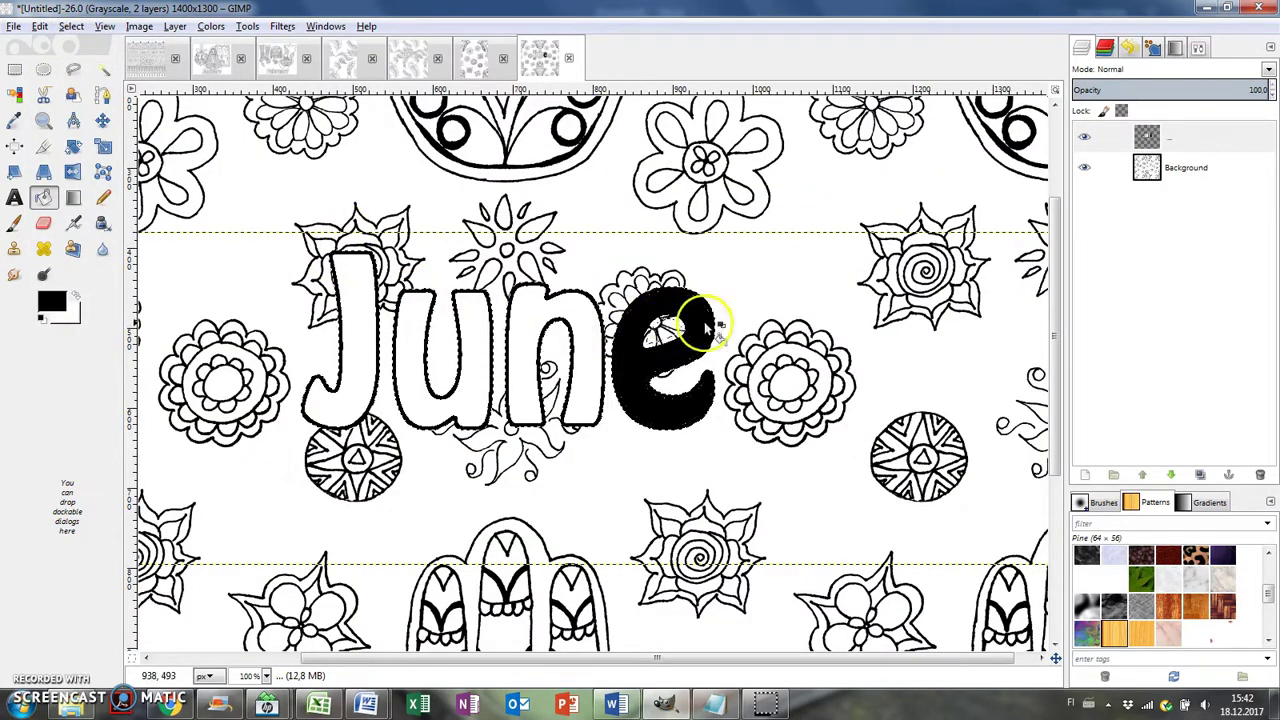
click(40, 26)
click(85, 45)
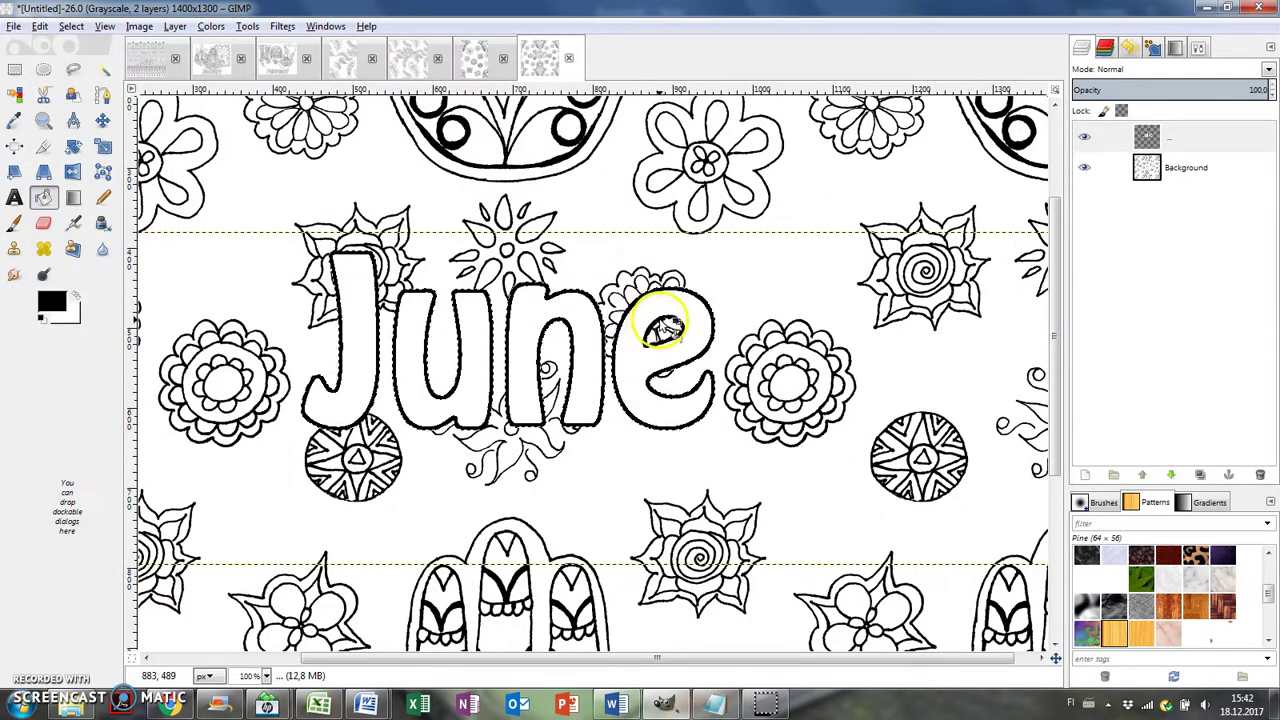
key(minus)
key(minus)
key(minus)
Fill the holes in November's b and e white and hide the pink background layer.
key(r)
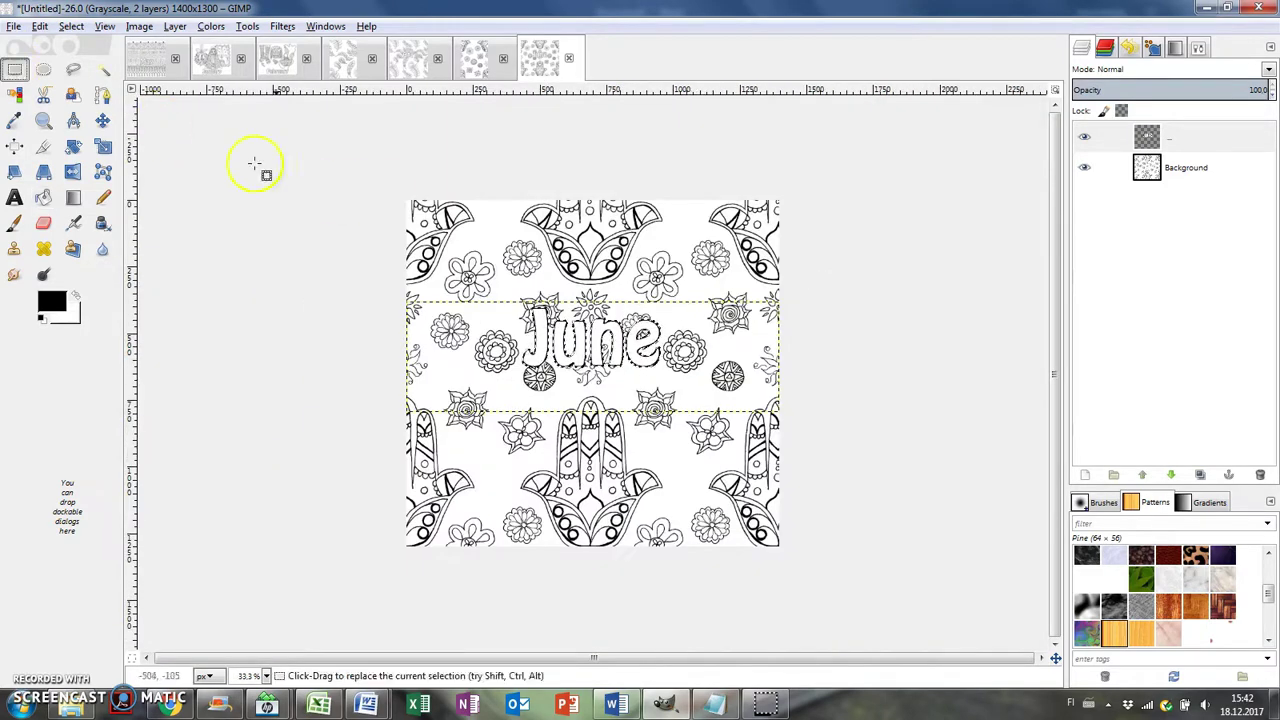
key(plus)
key(minus)
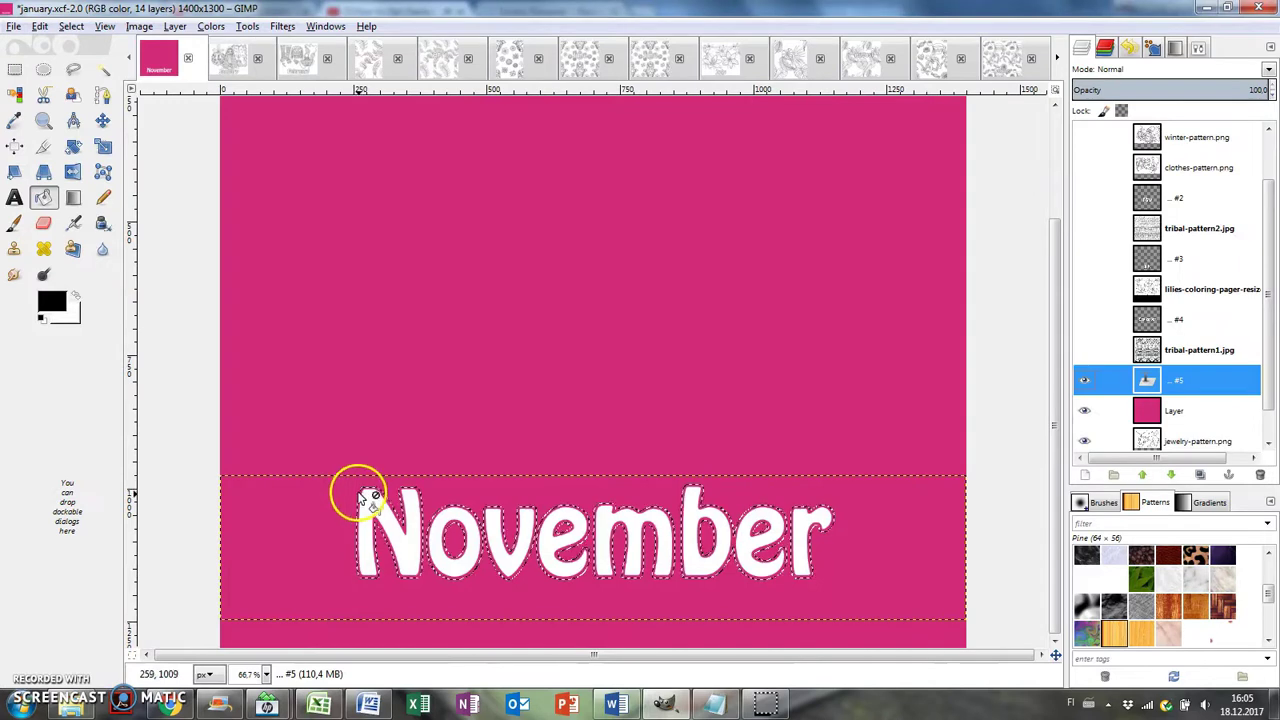
mouse_move(352, 491)
mouse_down()
mouse_move(391, 500)
mouse_move(360, 492)
mouse_up()
click(562, 530)
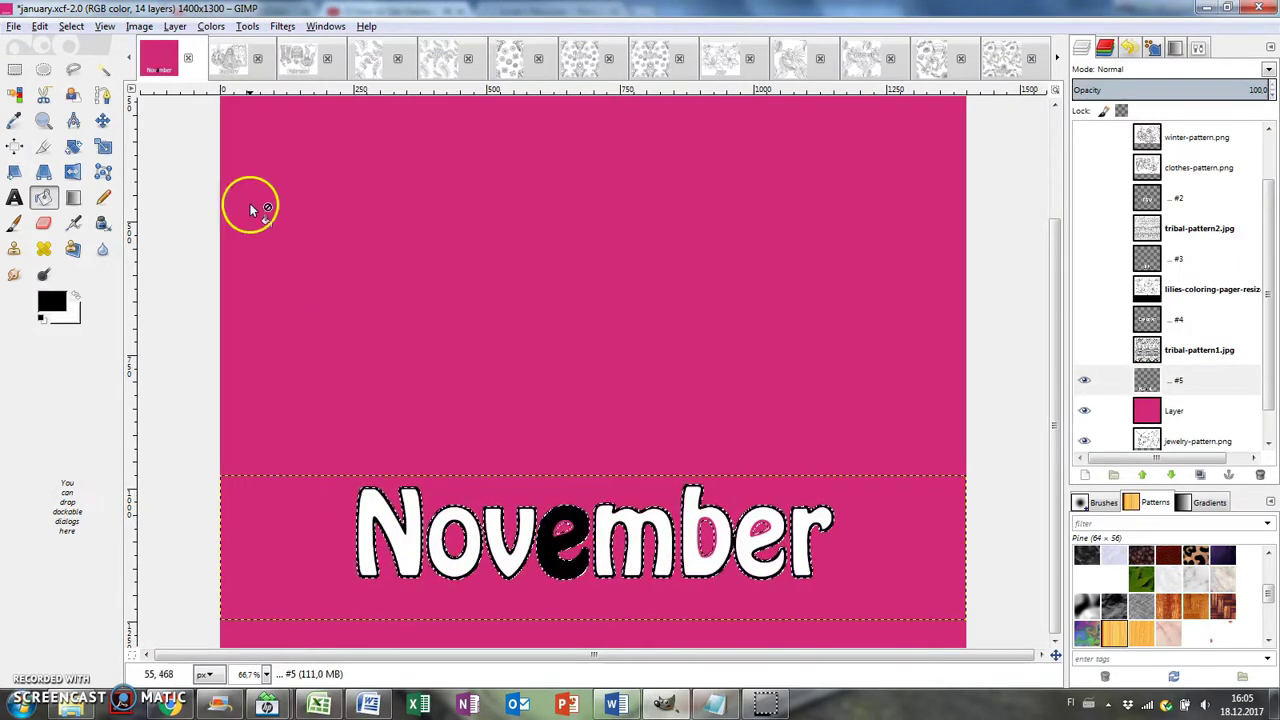
click(565, 527)
click(705, 535)
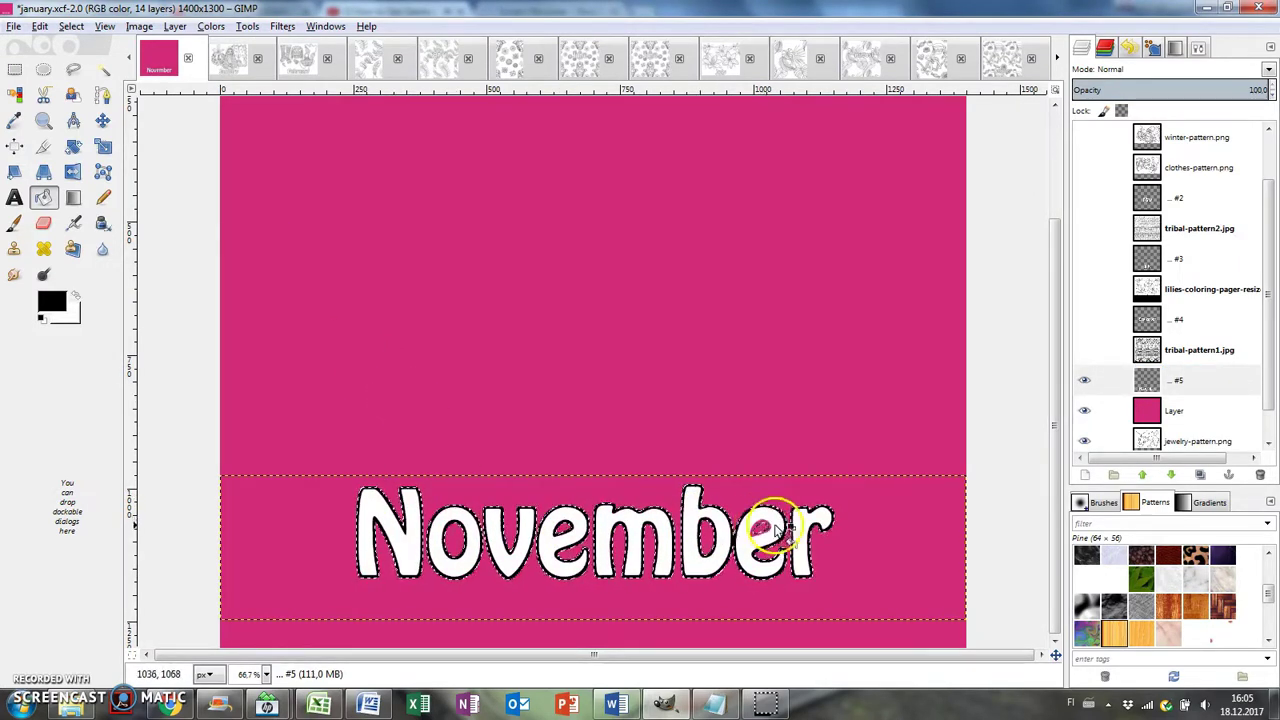
click(762, 527)
click(1084, 411)
key(shift+ctrl+j)
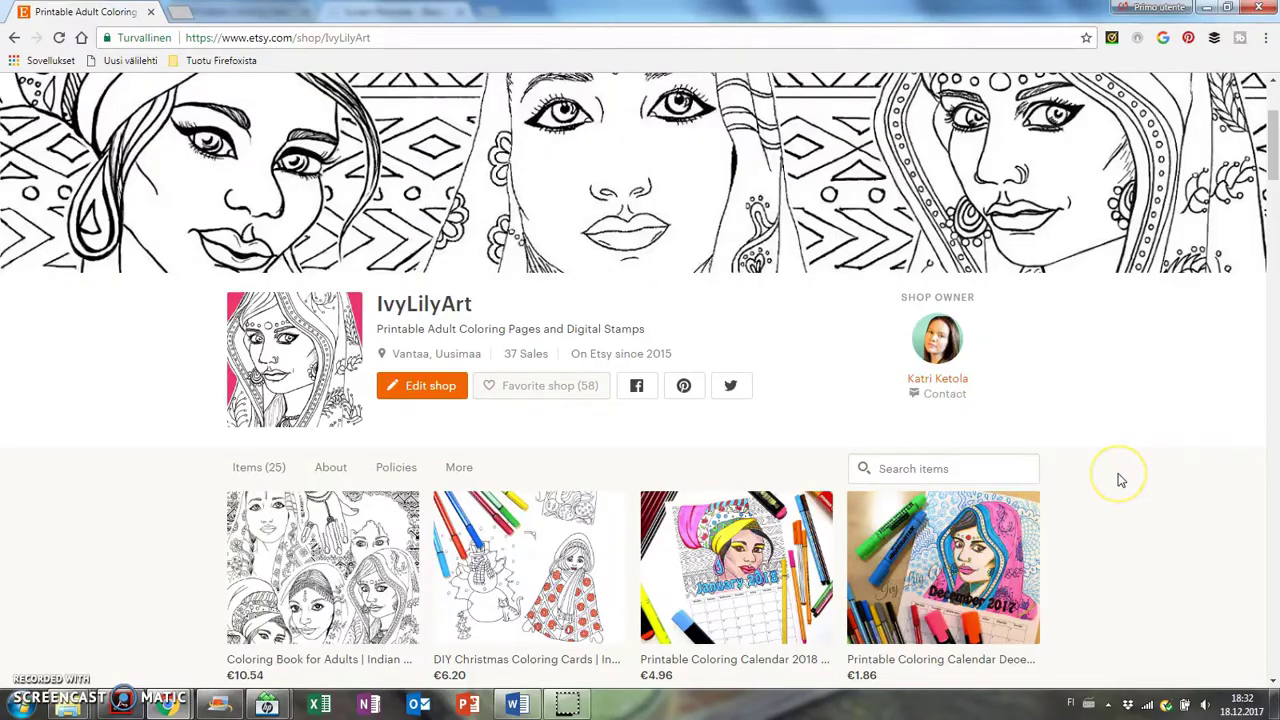
scroll(1121, 480, down, 1)
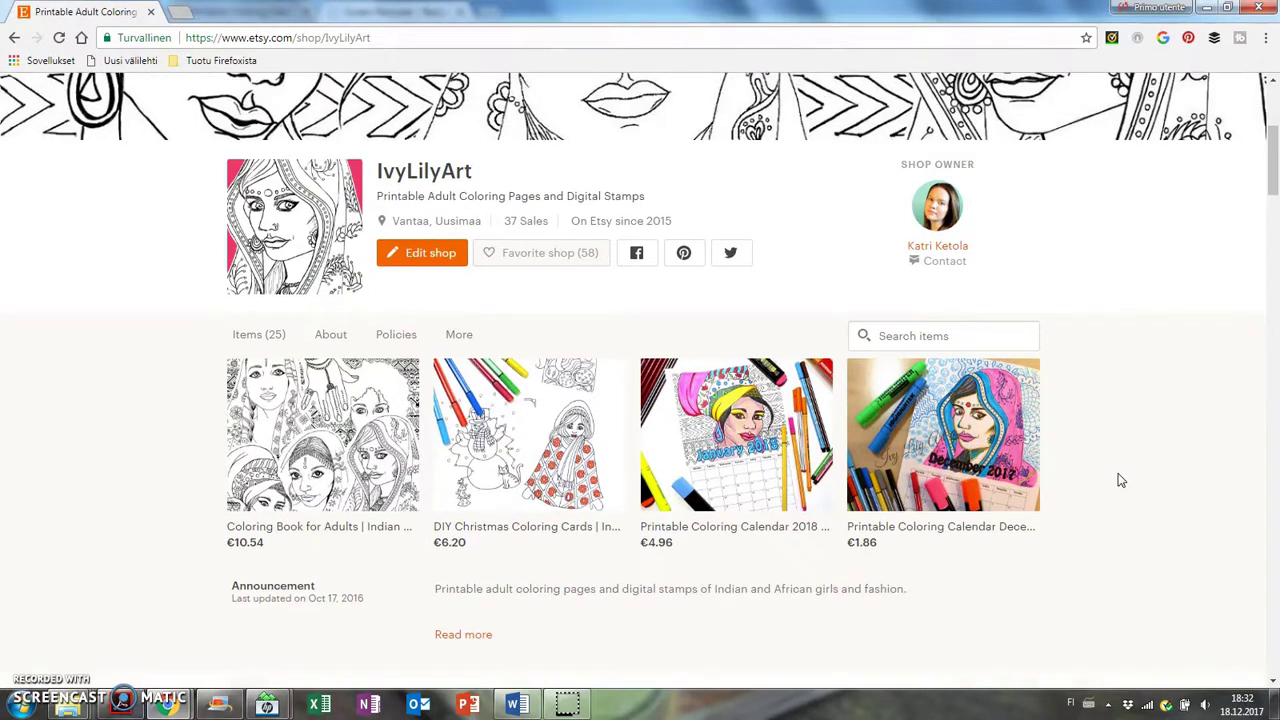
scroll(1121, 480, down, 2)
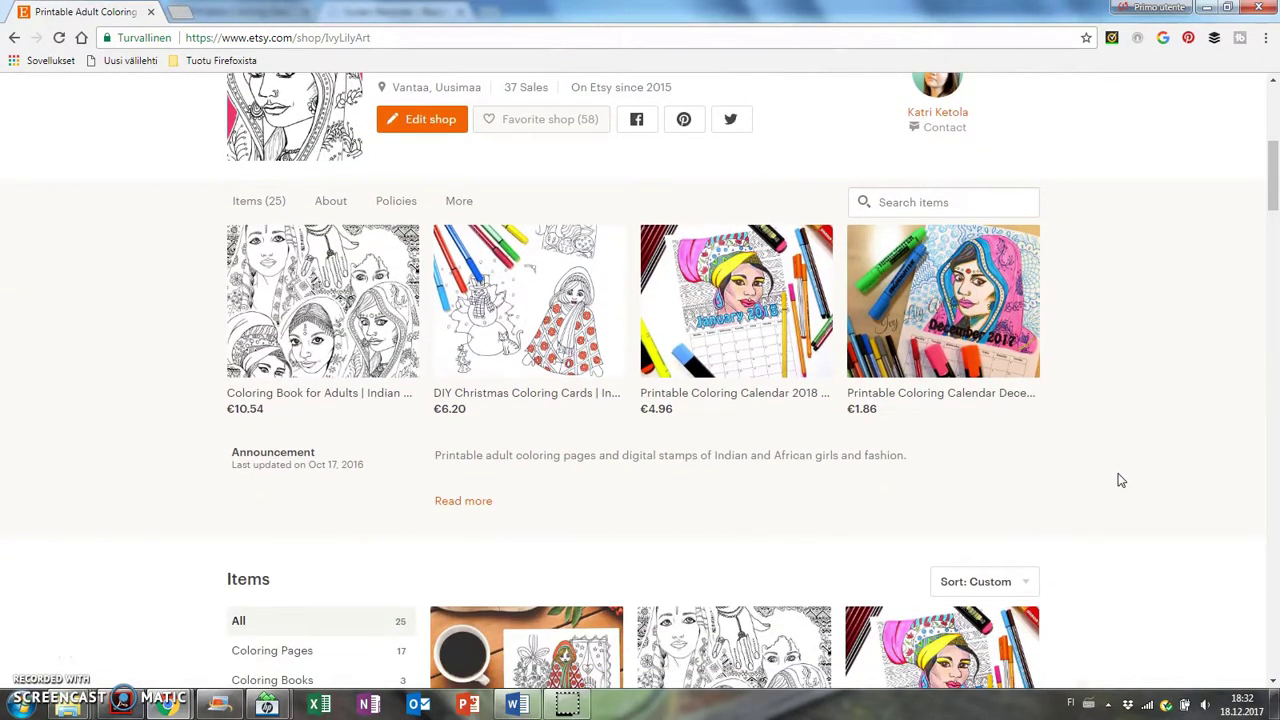
scroll(1121, 480, down, 3)
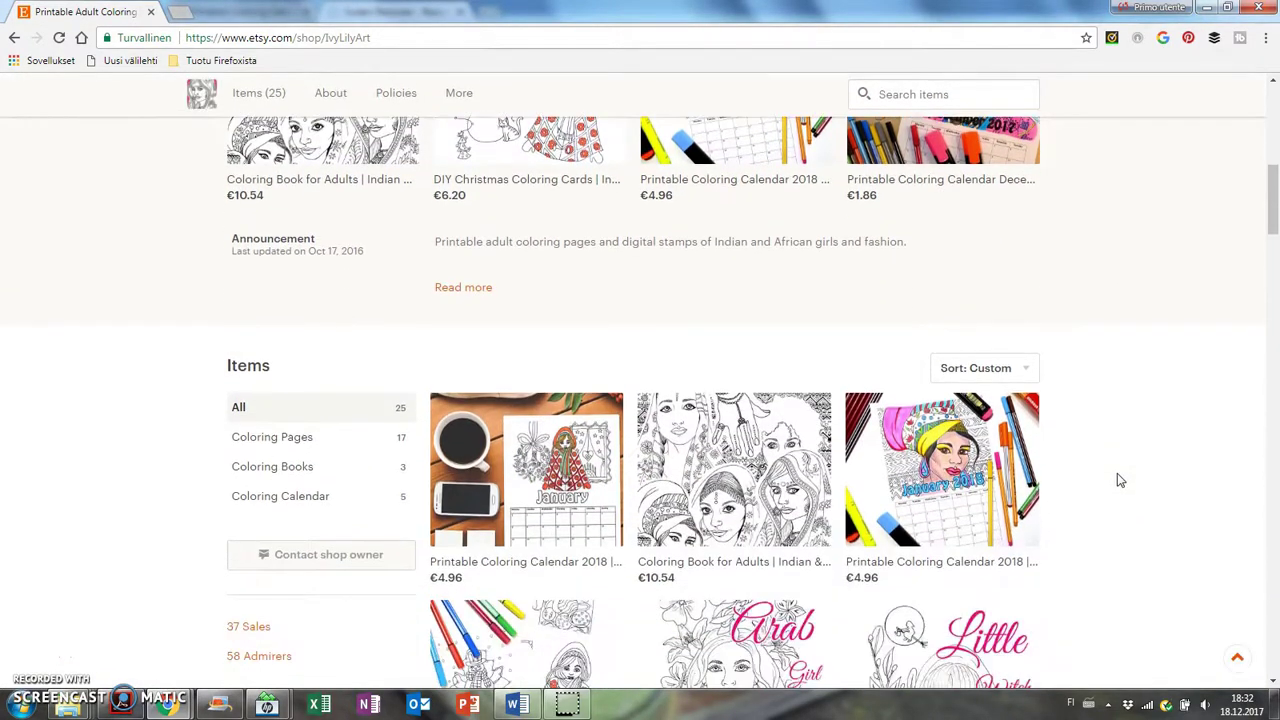
click(563, 440)
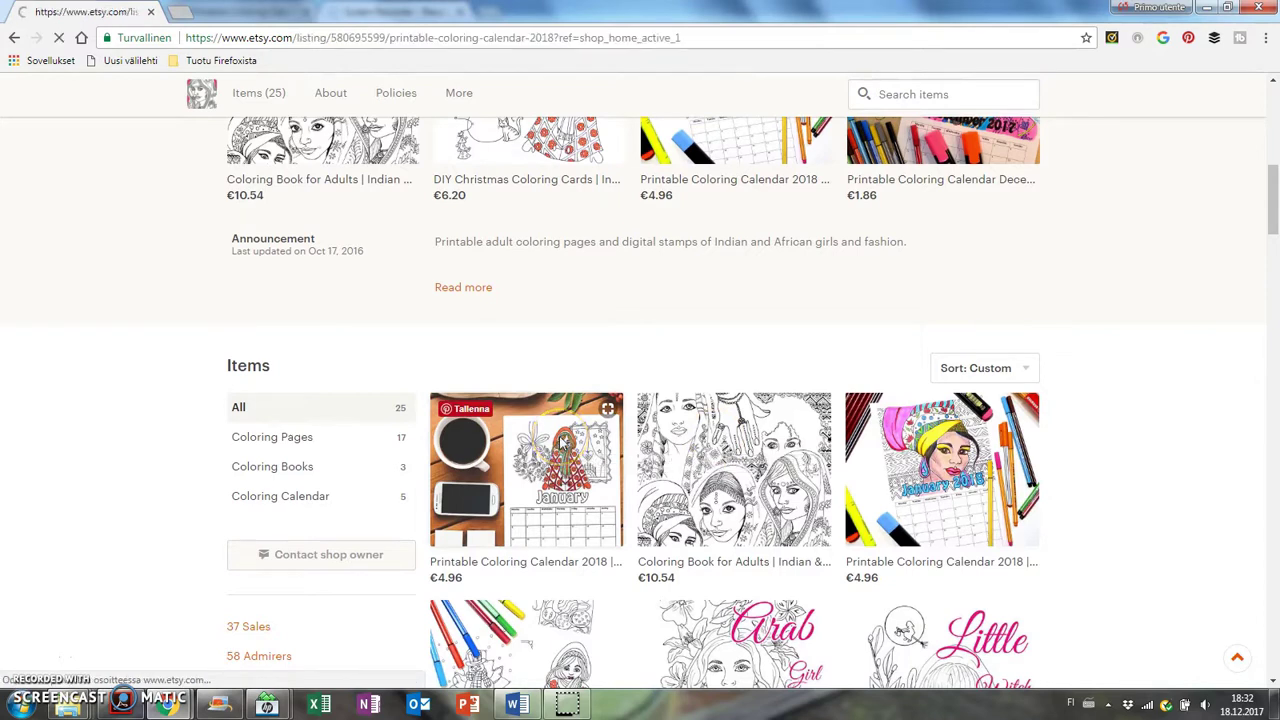
scroll(673, 453, down, 2)
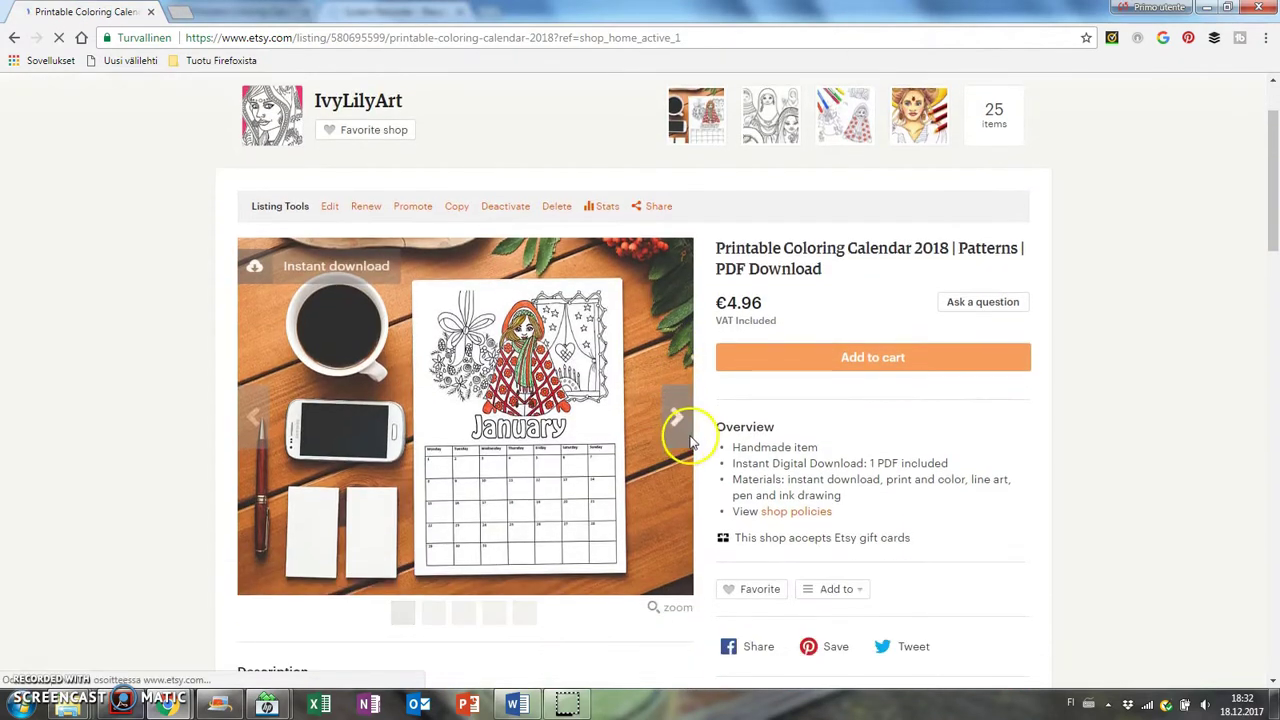
click(683, 422)
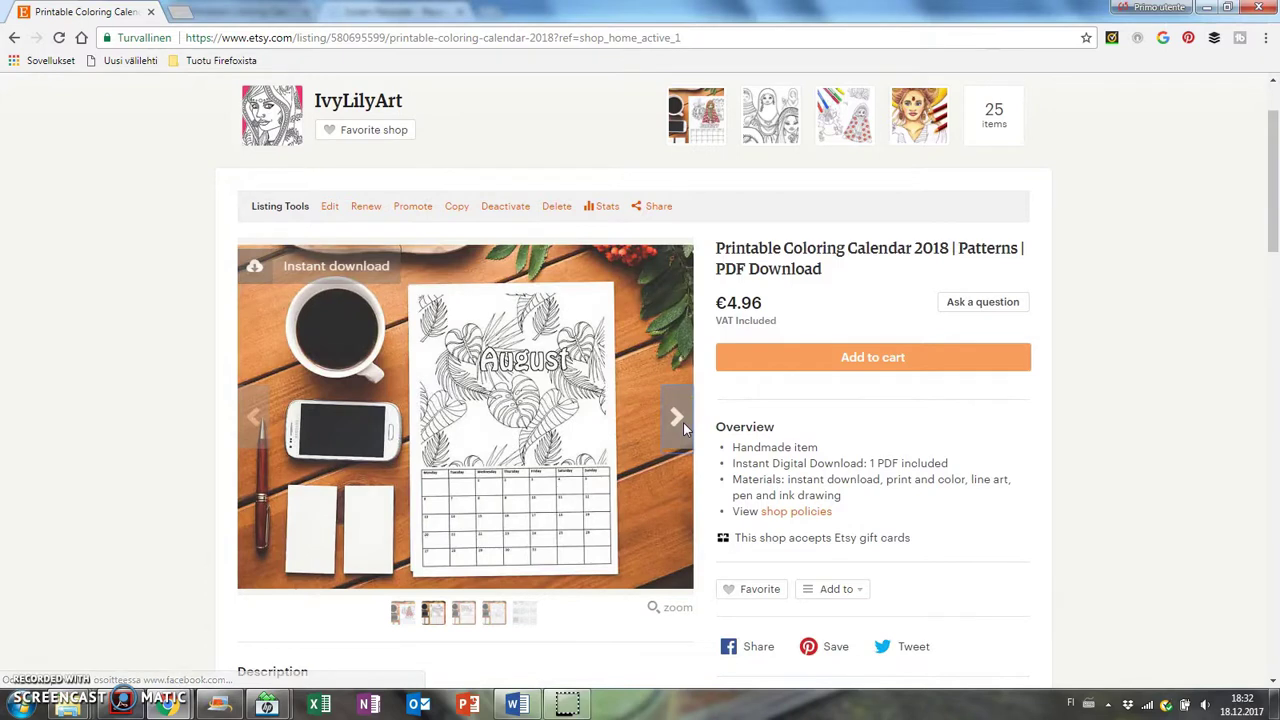
click(683, 422)
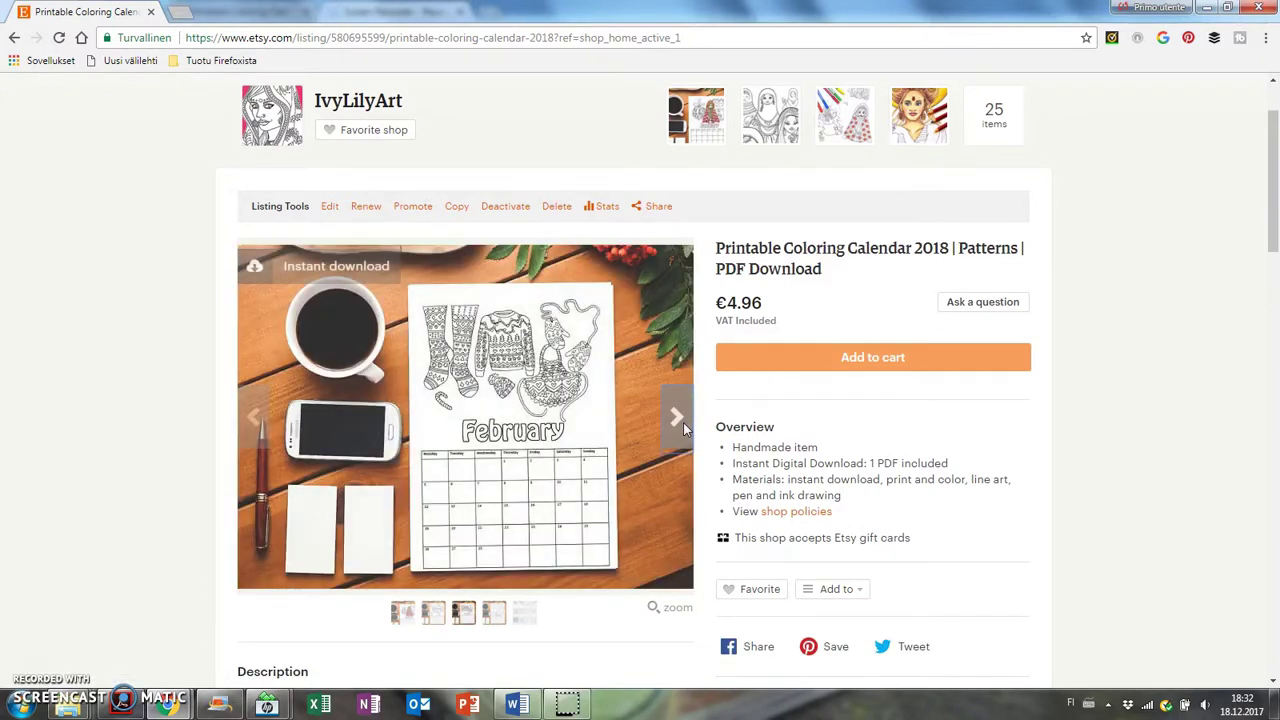
click(683, 422)
click(683, 422)
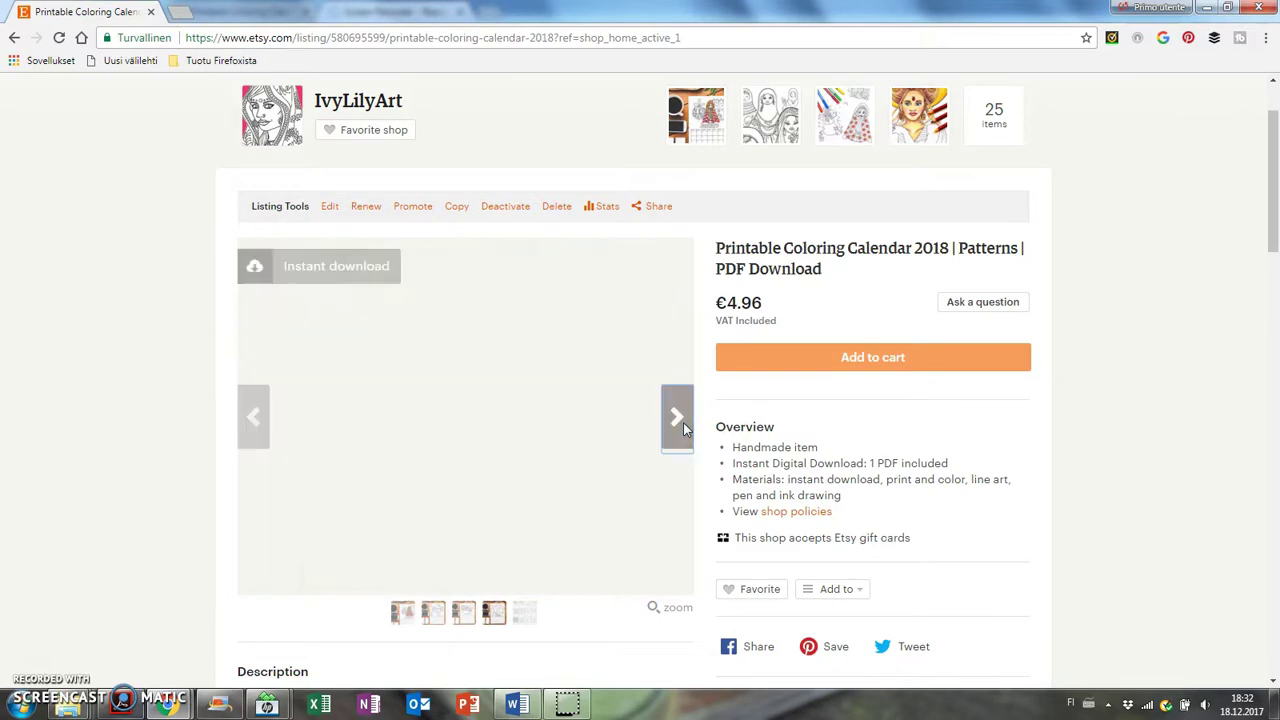
click(358, 100)
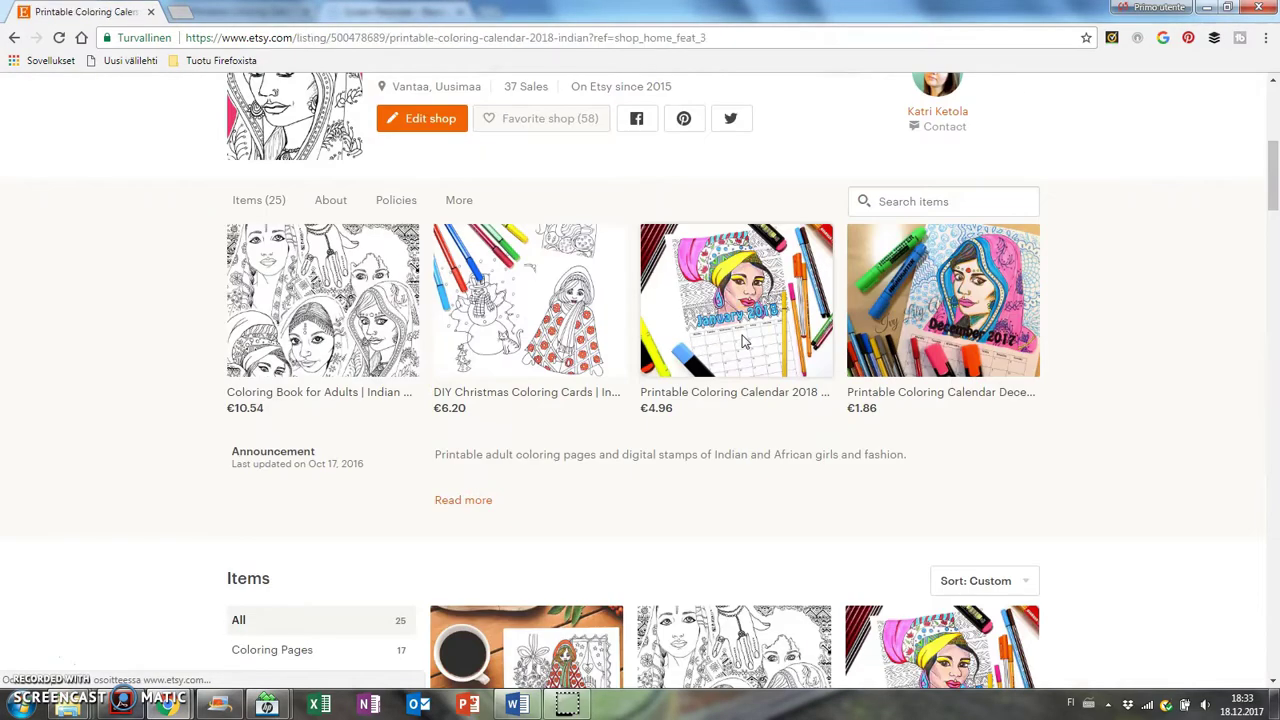
Open the third featured €4.96 calendar listing and step its photos to the November 2017 sugar-skull page.
click(733, 330)
scroll(704, 441, down, 1)
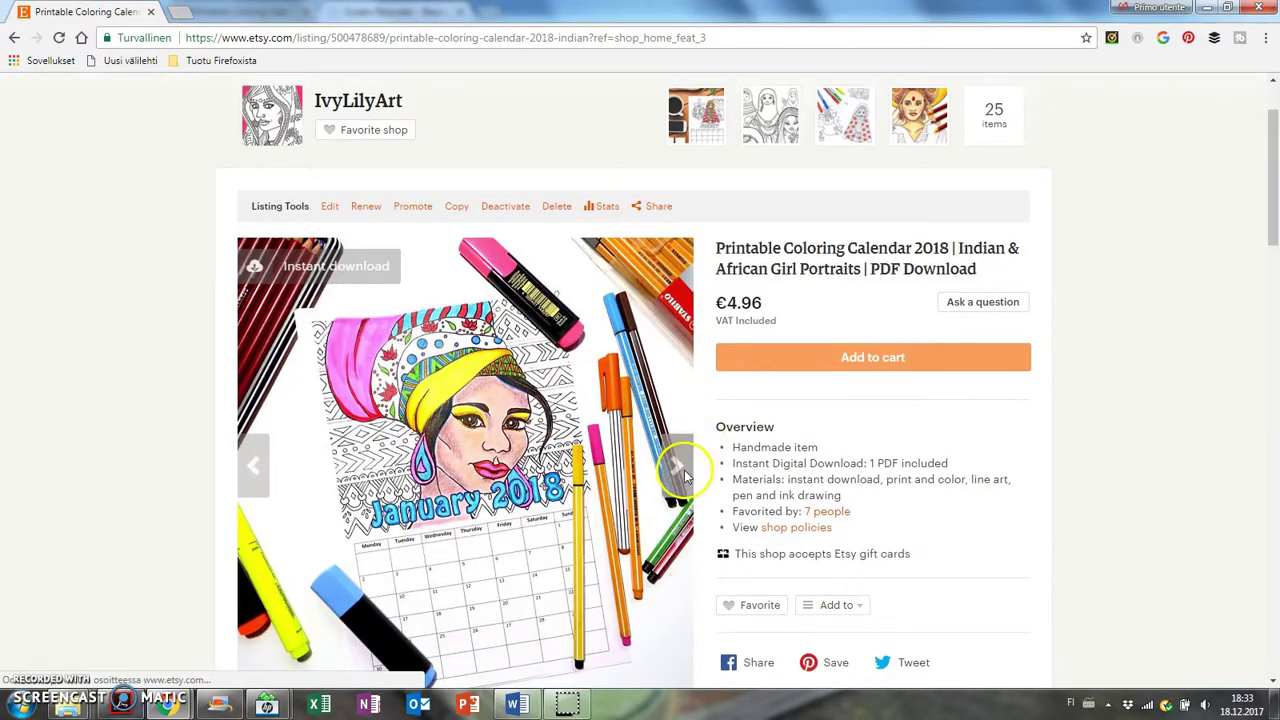
scroll(680, 440, down, 1)
click(680, 410)
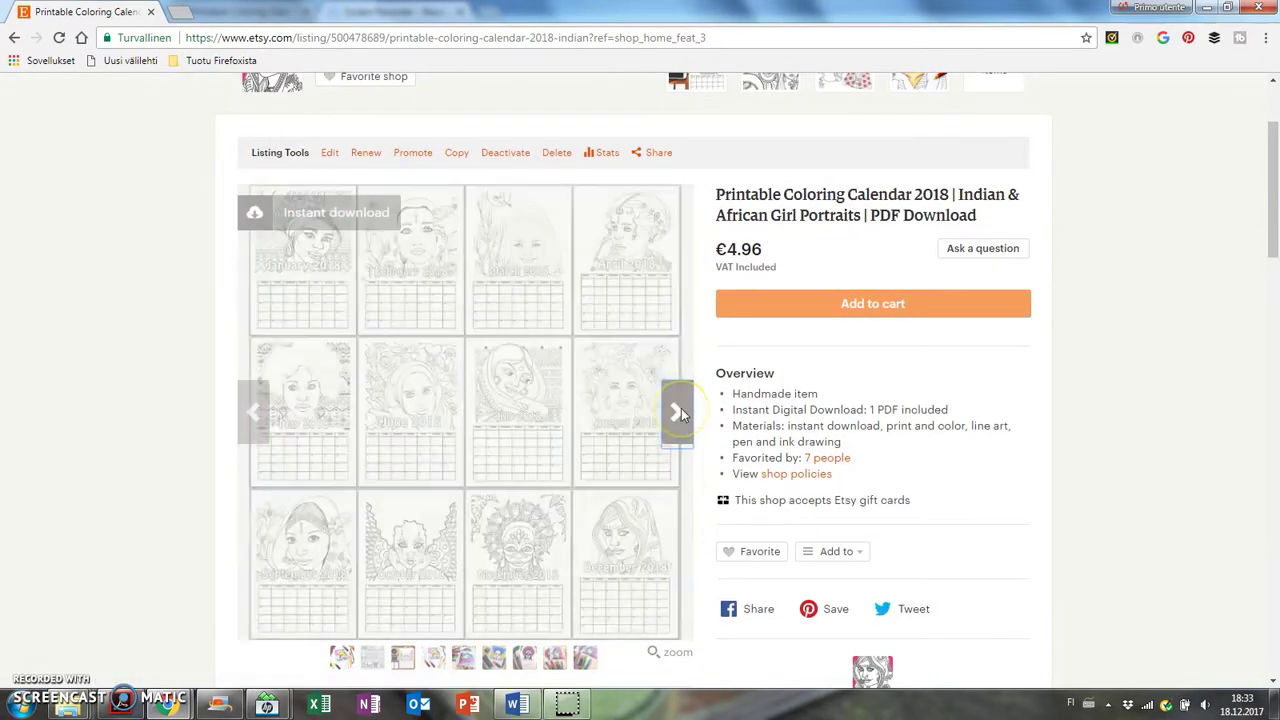
click(681, 410)
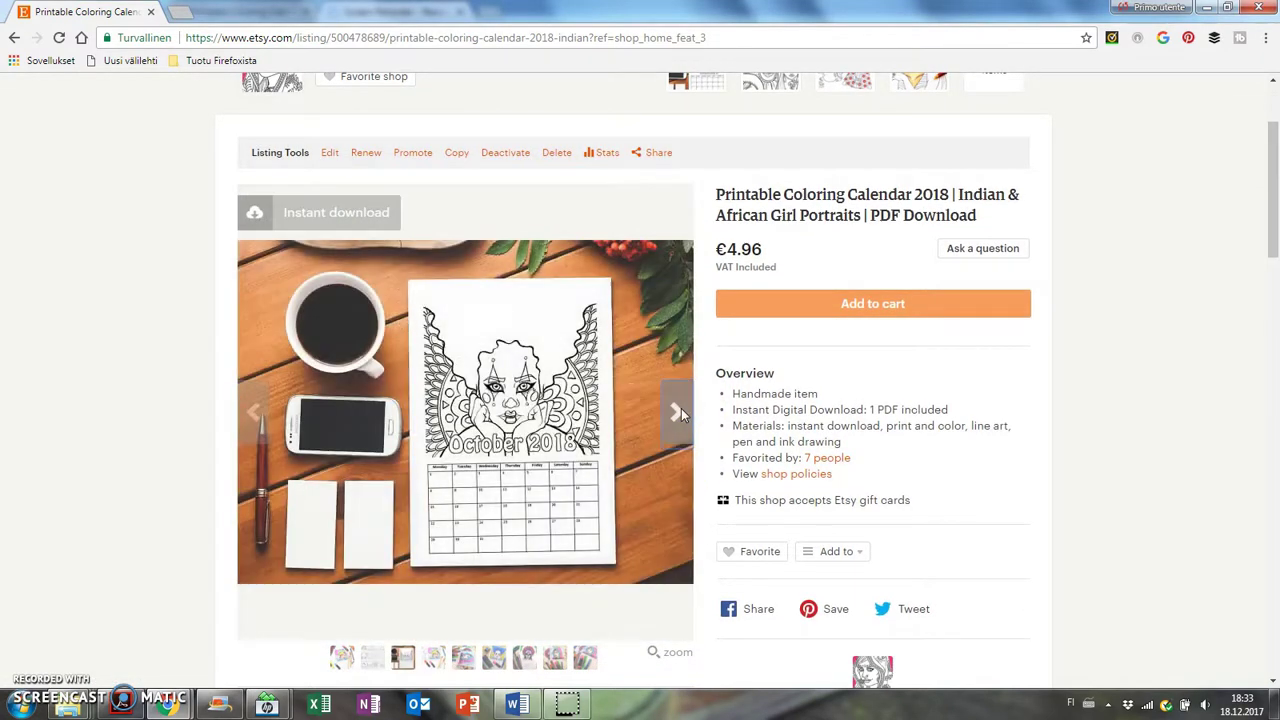
click(681, 410)
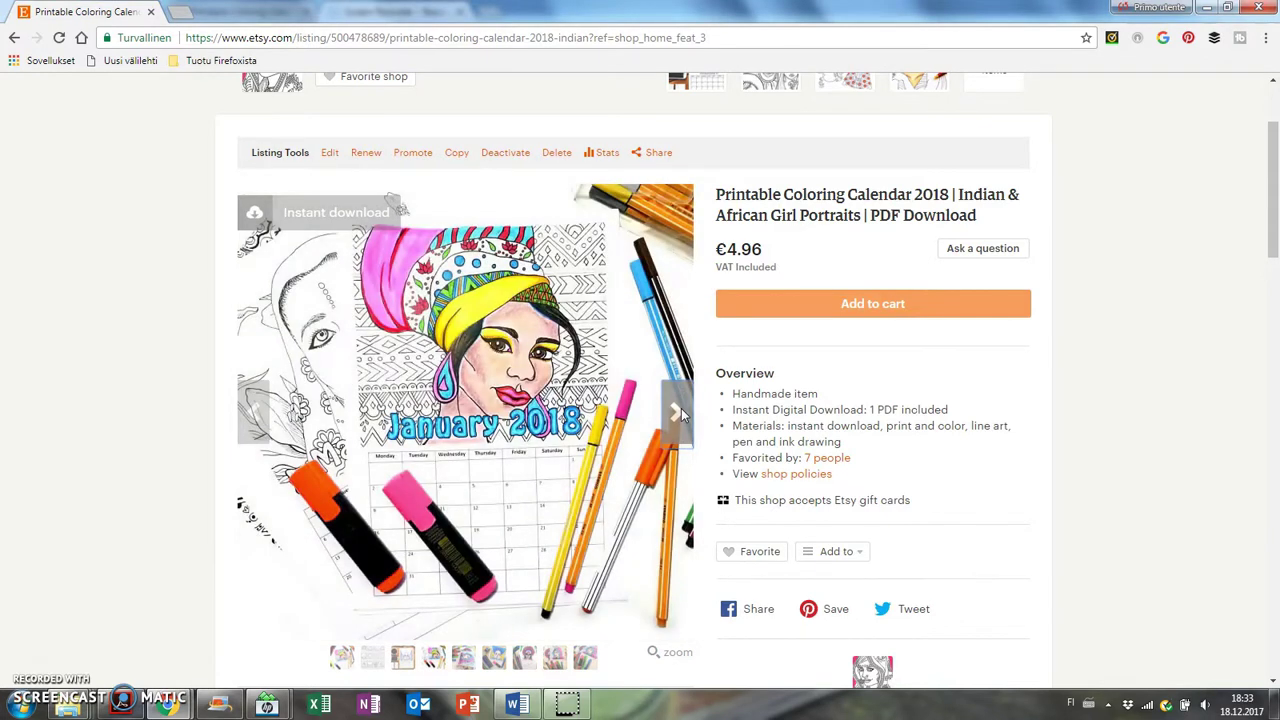
click(681, 410)
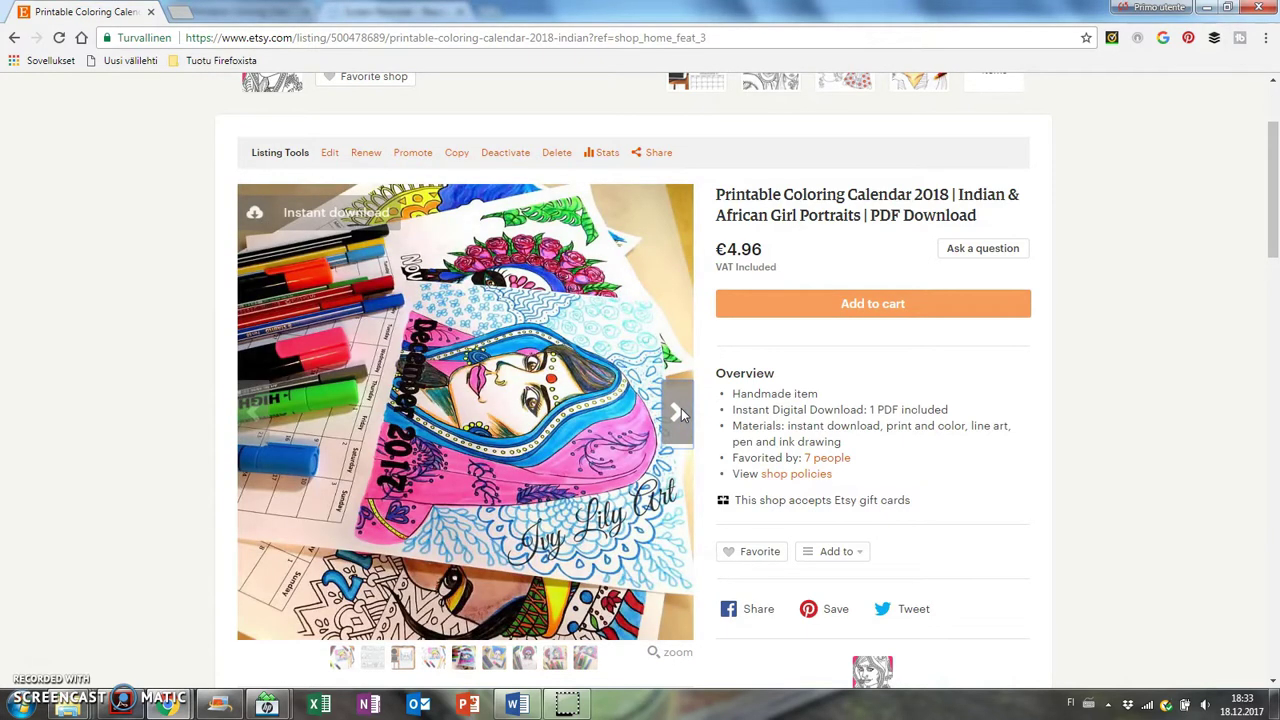
click(681, 410)
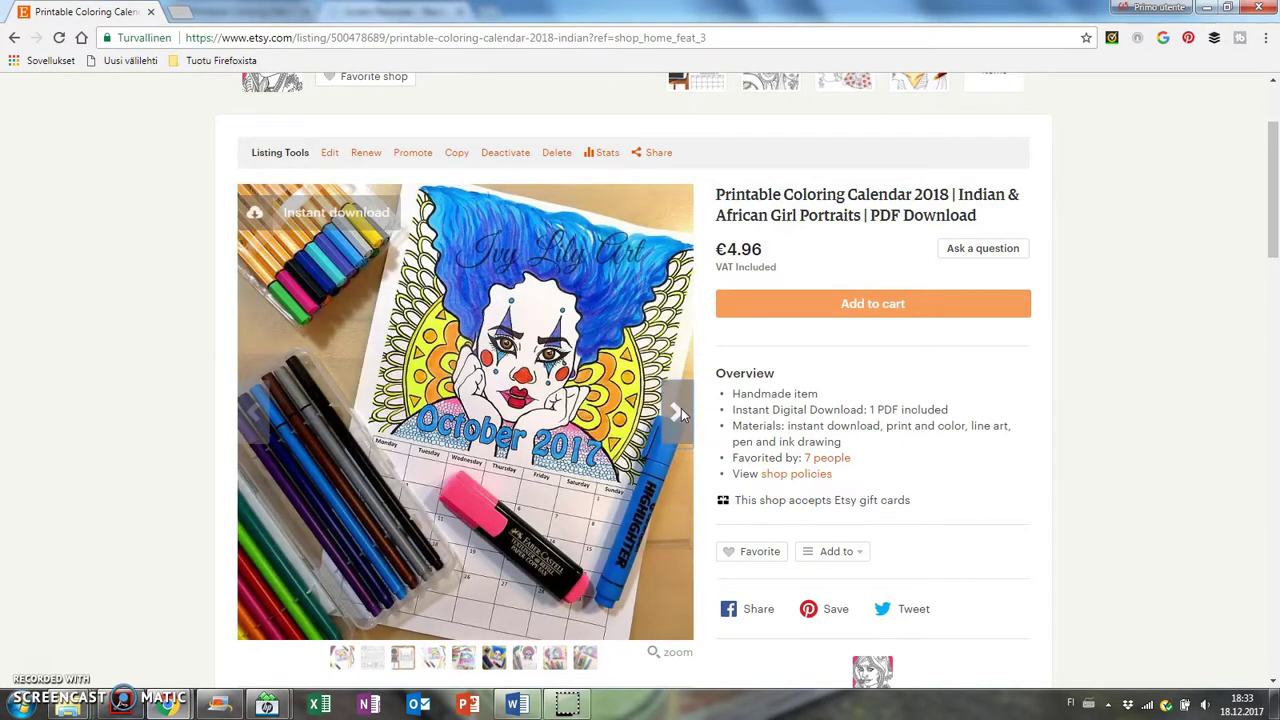
click(681, 410)
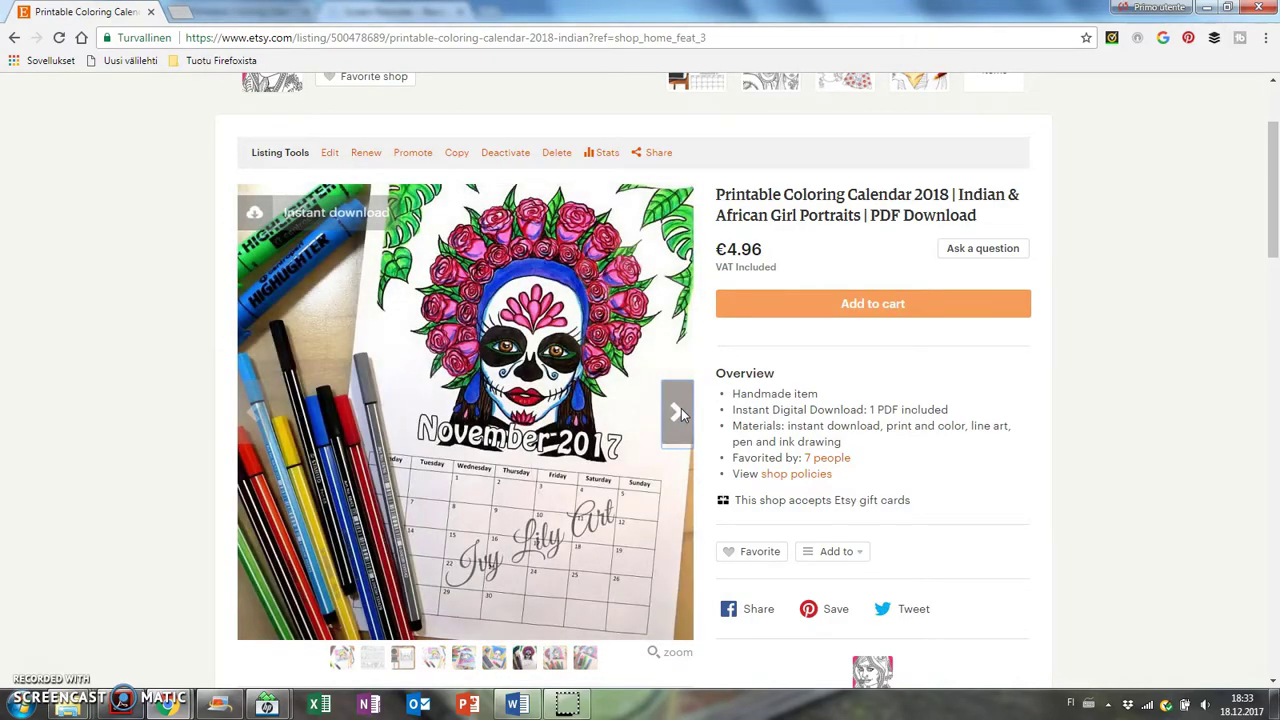